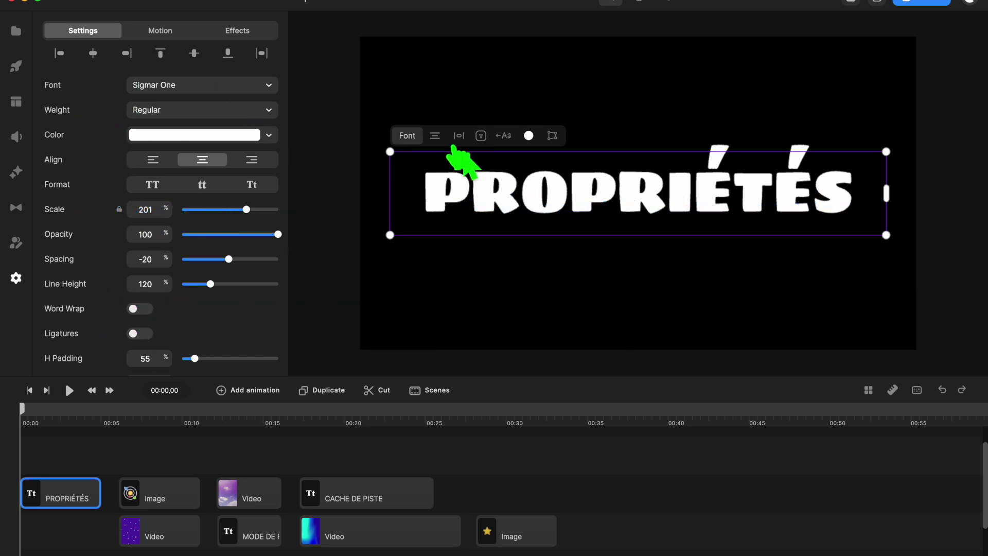
- Set the PROPRIÉTÉS text's X position to -60 px and its scale to 183%
scroll(82, 245, "down", 10)
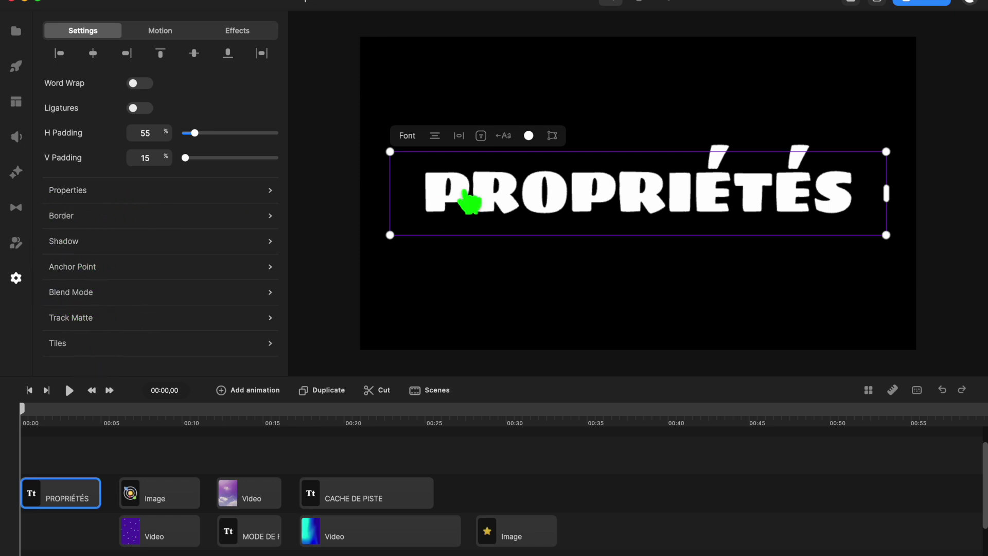
left_click(227, 191)
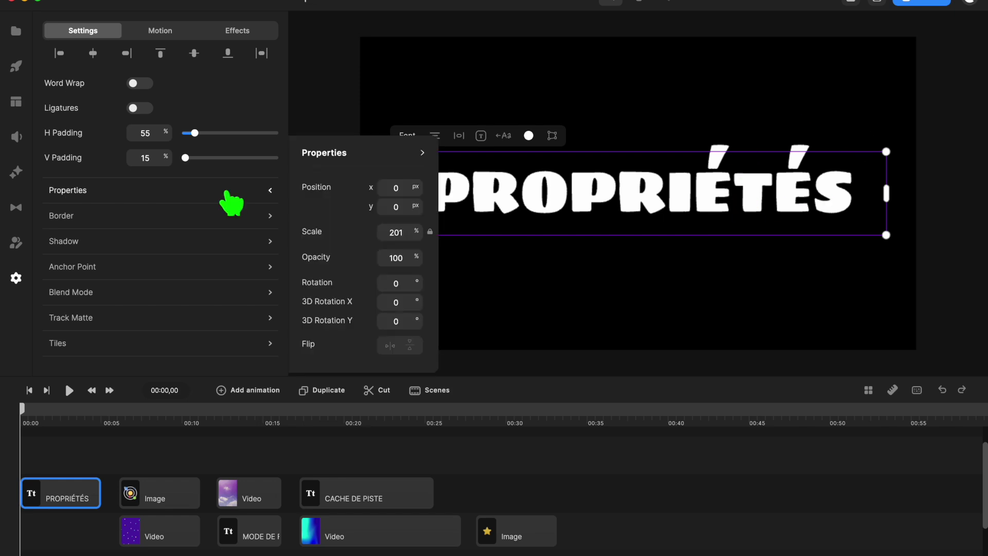
left_click_drag(297, 92, 266, 89)
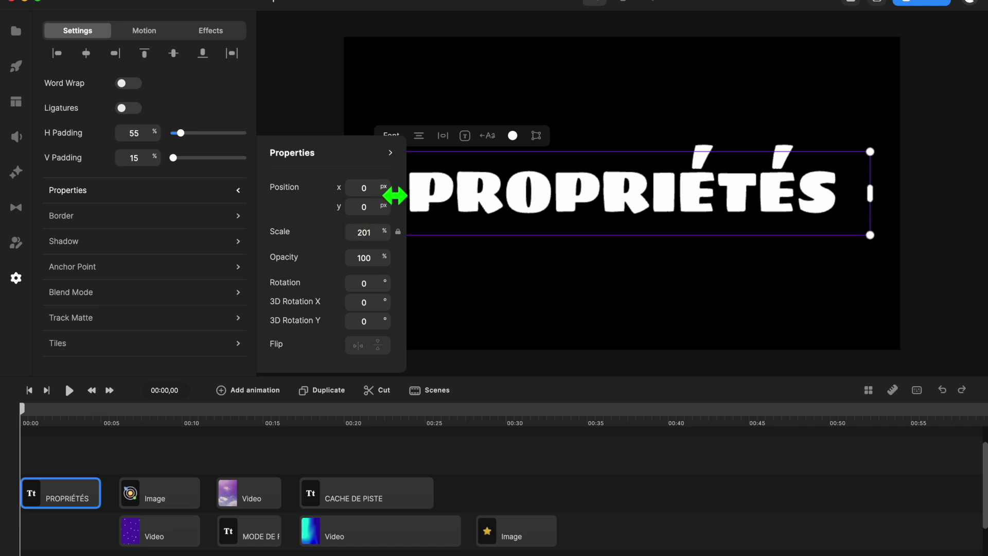
left_click_drag(395, 197, 394, 197)
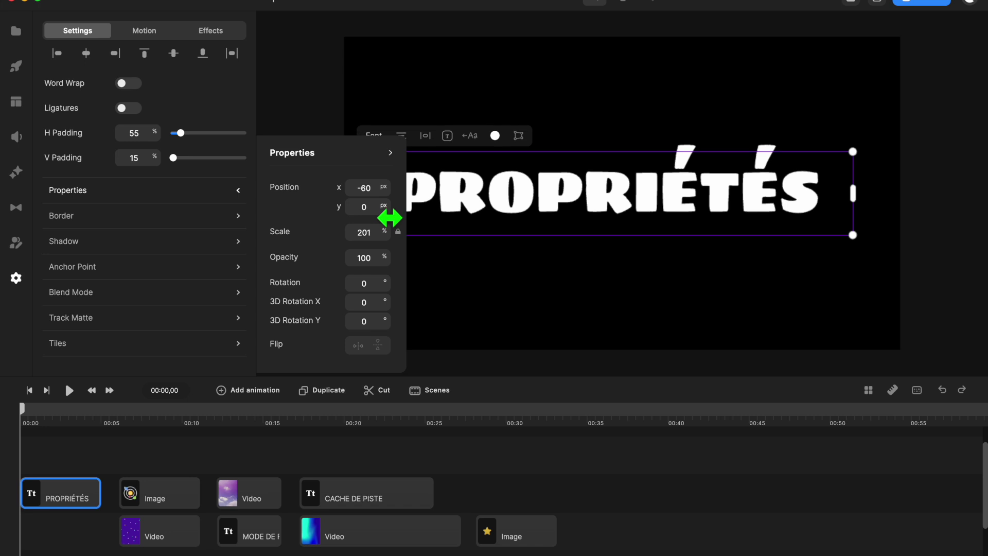
left_click_drag(390, 241, 396, 268)
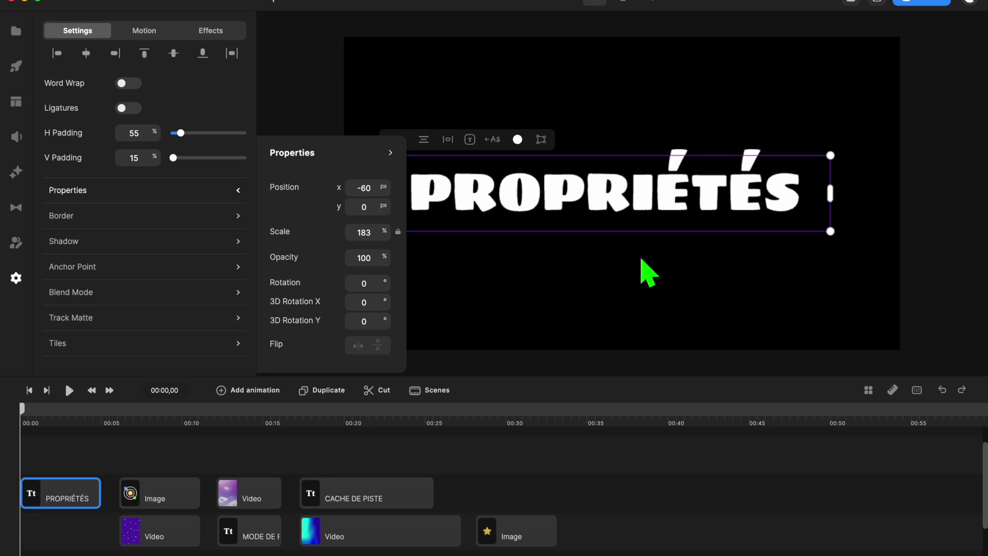
- Set the text's rotation and 3D rotation X to 360°, 3D rotation Y to 354° and 3D perspective to 70%
left_click_drag(394, 292, 432, 308)
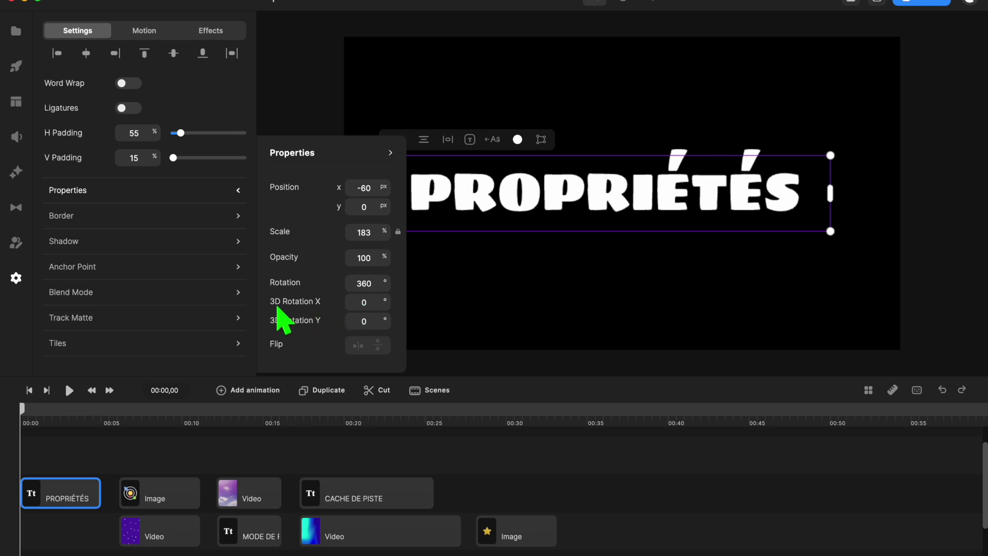
left_click_drag(395, 310, 435, 317)
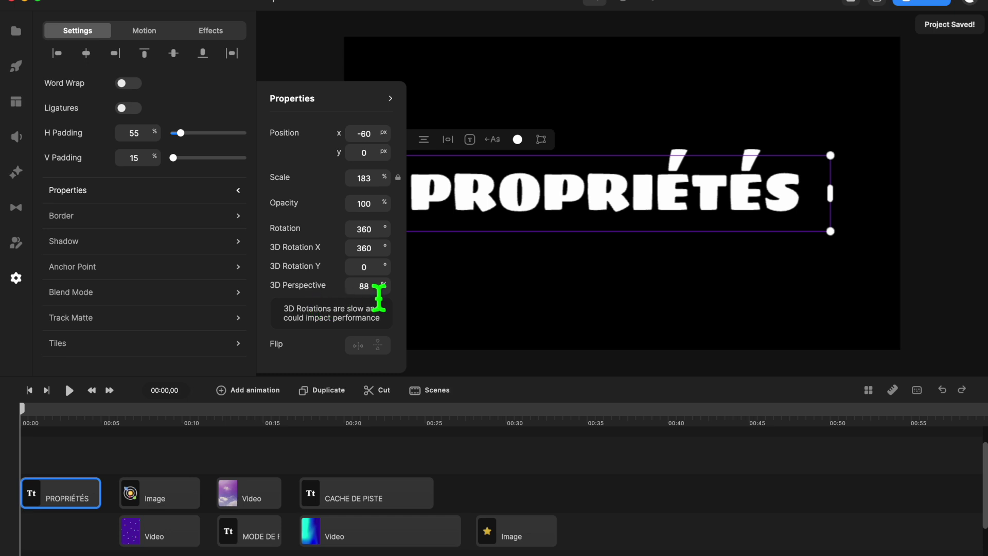
mouse_move(395, 295)
left_mouse_down()
mouse_move(316, 305)
mouse_move(434, 304)
mouse_move(392, 296)
mouse_move(403, 266)
mouse_move(411, 288)
mouse_move(424, 276)
mouse_move(380, 294)
mouse_move(415, 304)
mouse_move(384, 293)
mouse_move(381, 308)
mouse_move(373, 300)
mouse_move(401, 295)
mouse_move(384, 294)
left_mouse_up()
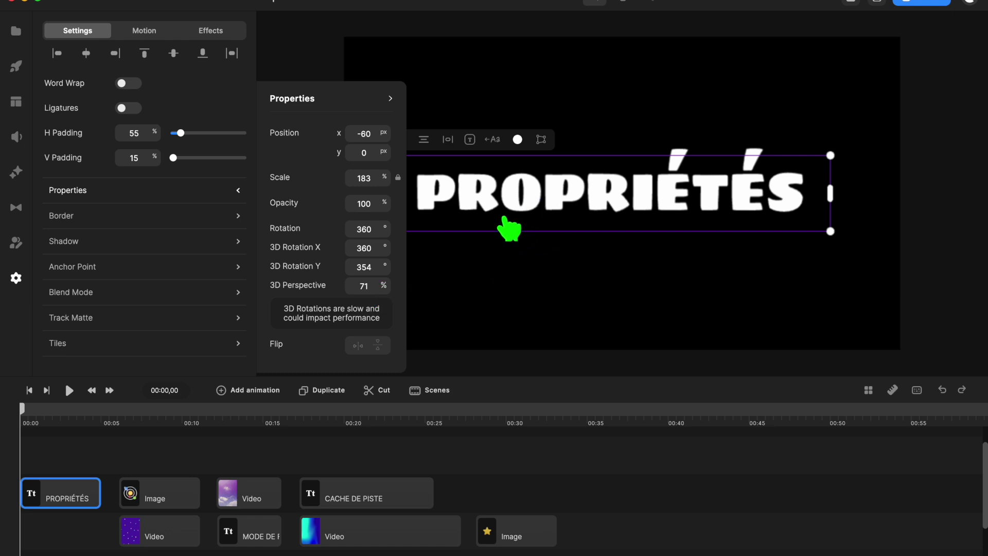
mouse_move(394, 294)
left_mouse_down()
mouse_move(403, 304)
mouse_move(392, 296)
left_mouse_up()
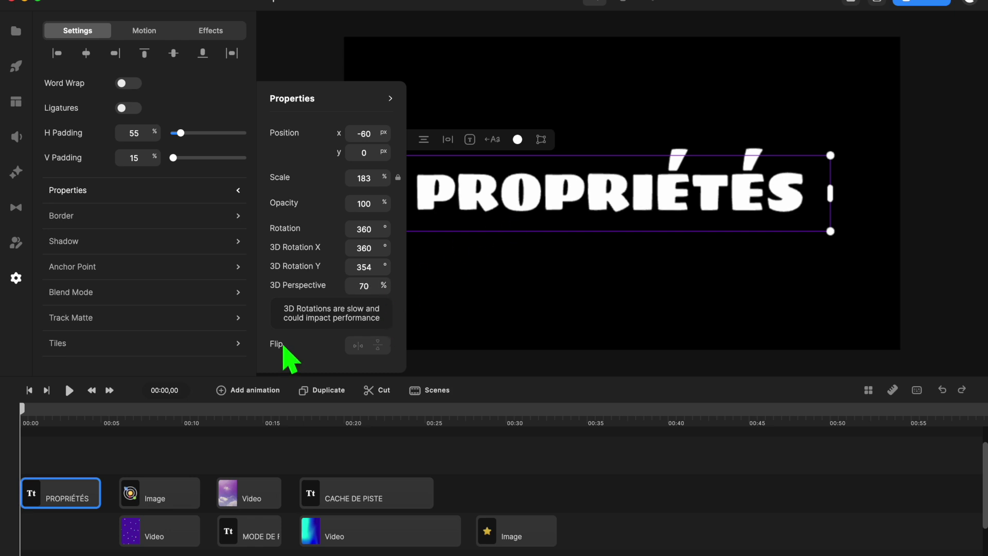
- Try flipping the text horizontally and vertically, revert both flips and close its transform properties
left_click(358, 346)
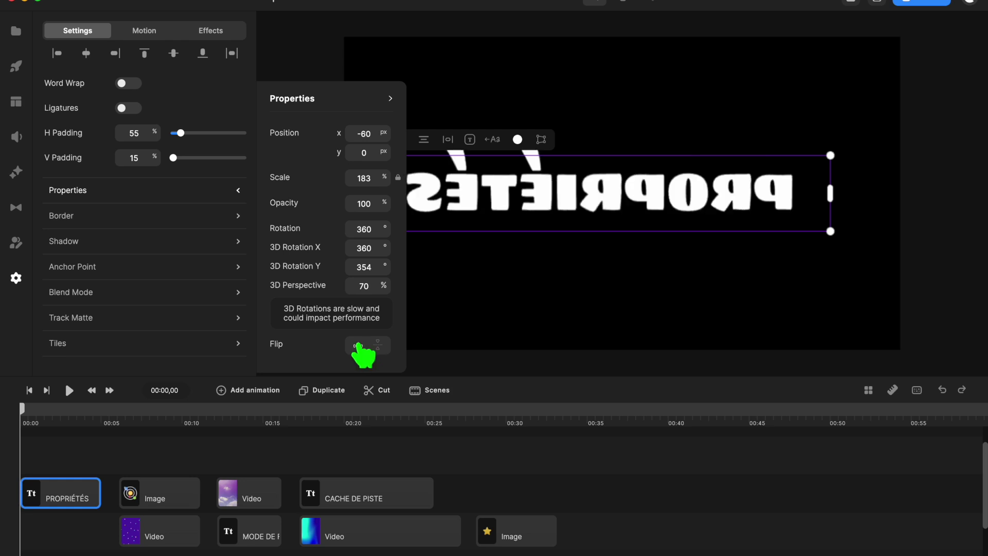
left_click(377, 345)
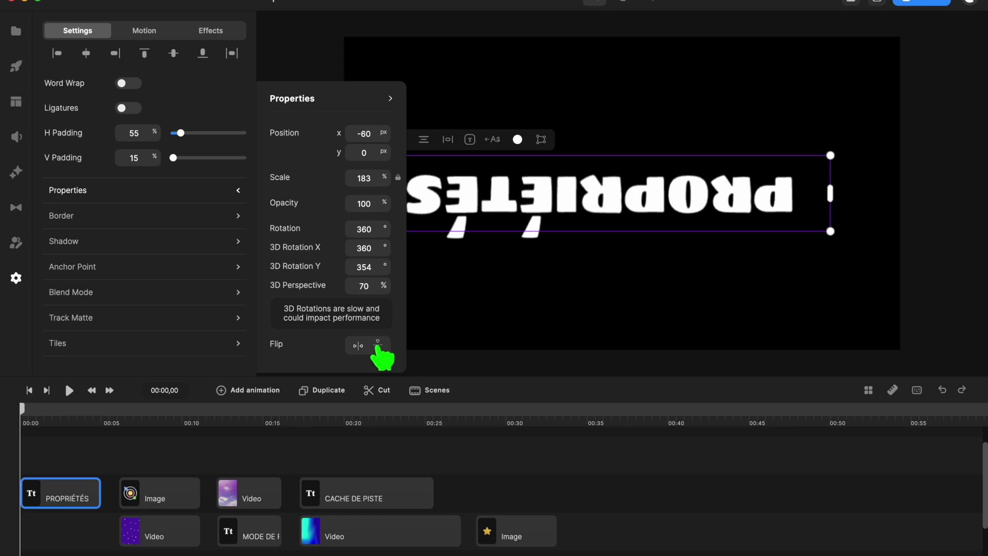
left_click(377, 345)
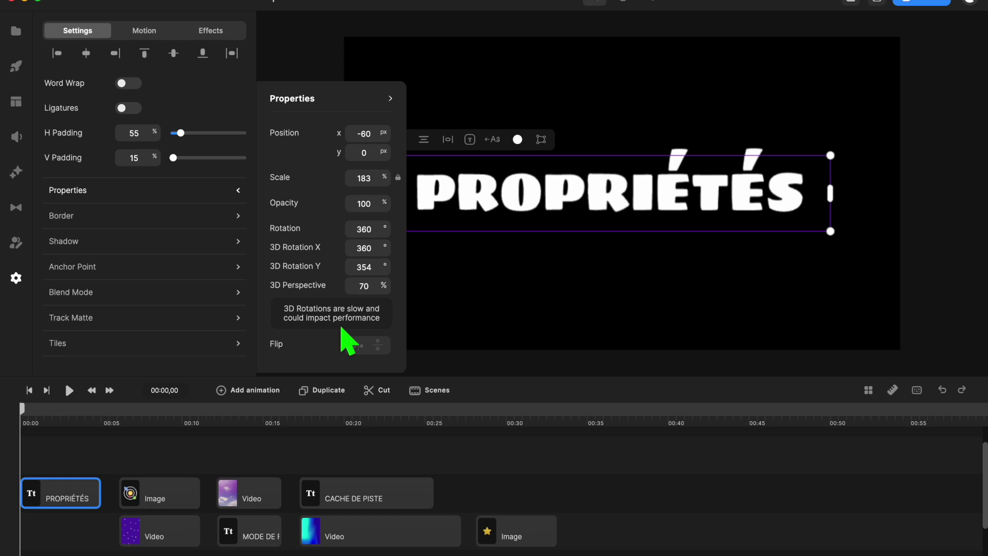
left_click(391, 100)
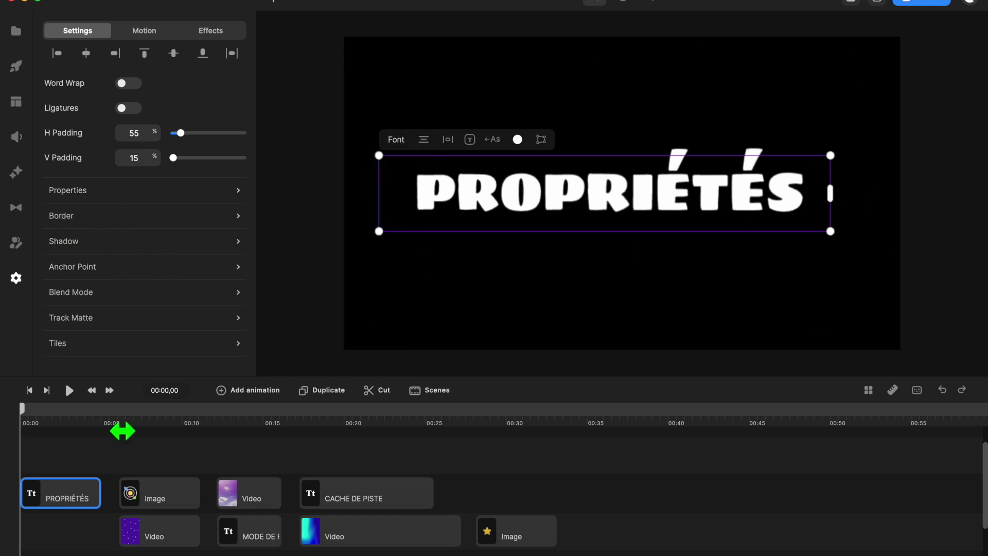
- Give the PROPRIÉTÉS text a 10 px wide border in red f40c0c
left_click(103, 226)
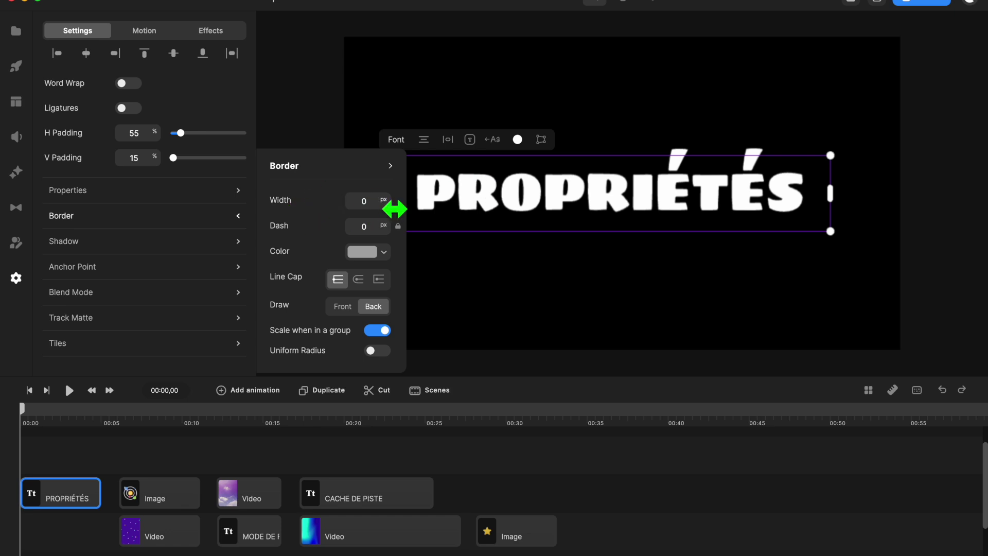
left_click_drag(395, 209, 419, 214)
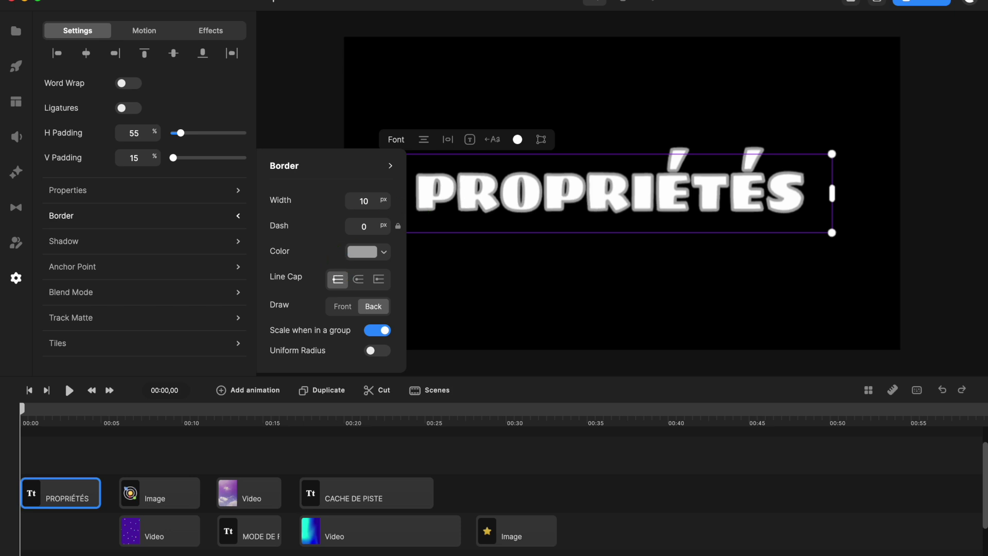
left_click(385, 253)
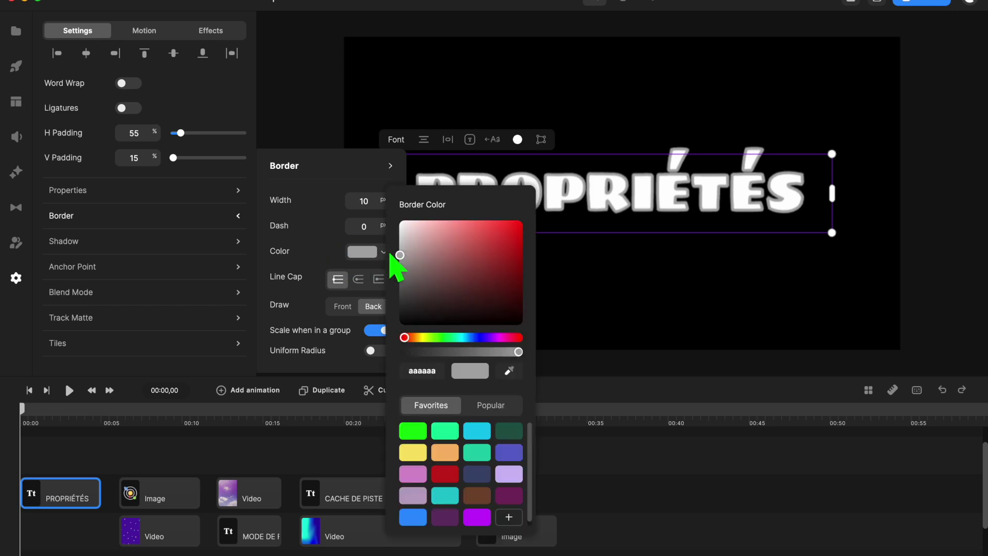
left_click(521, 226)
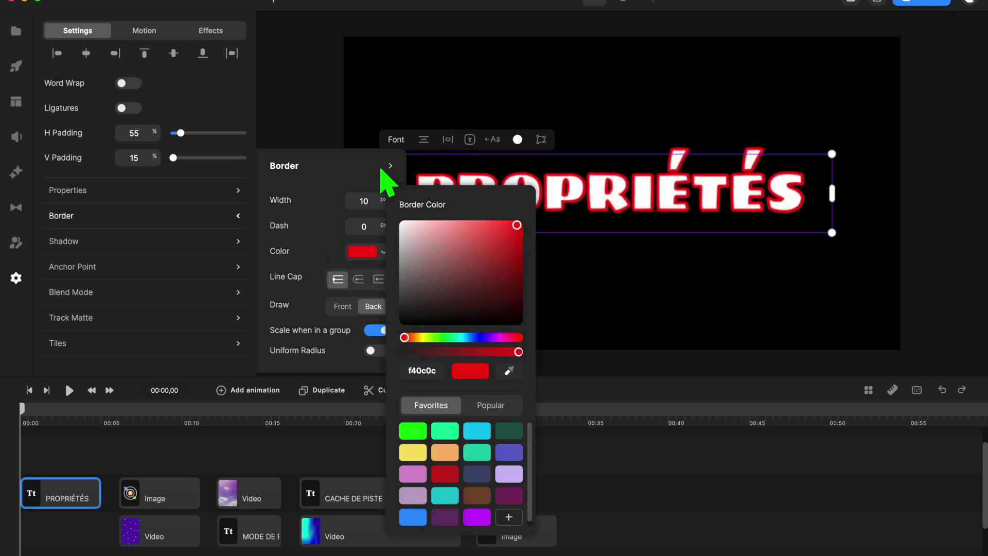
left_click(585, 287)
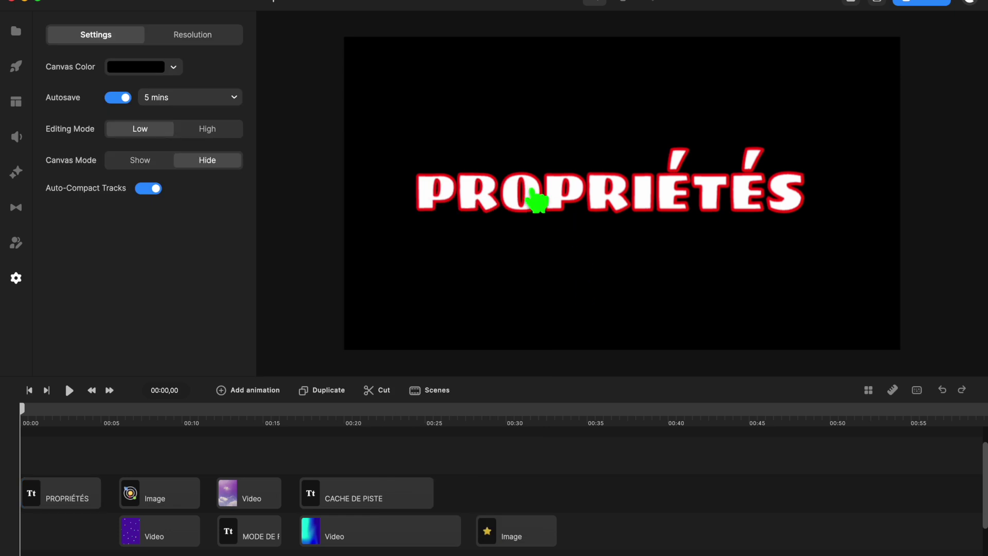
- Try a 57 px dash on the PROPRIÉTÉS text's border, then set the dash back to 0 px
left_click(633, 205)
scroll(127, 279, "down", 5)
left_click(128, 215)
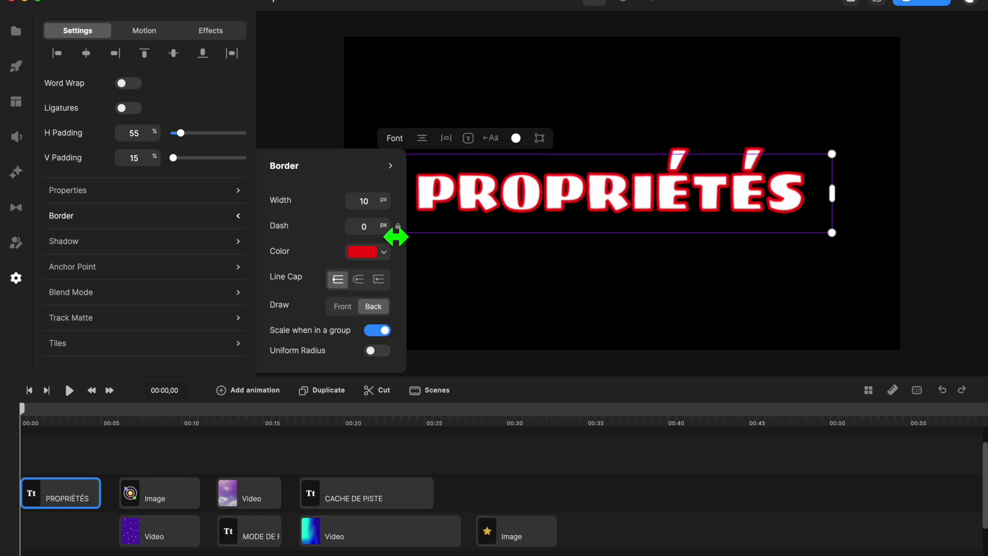
left_click_drag(397, 237, 461, 237)
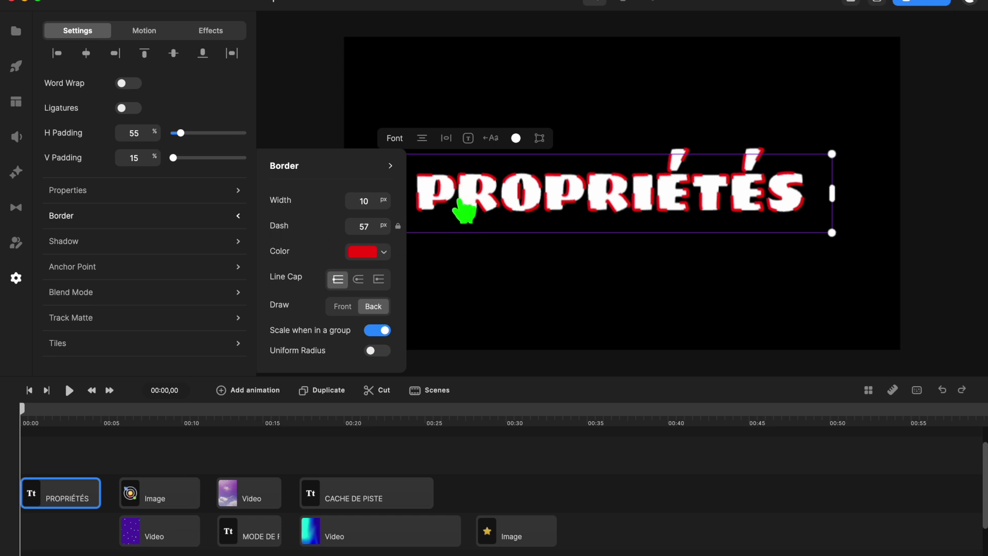
left_click_drag(396, 233, 393, 212)
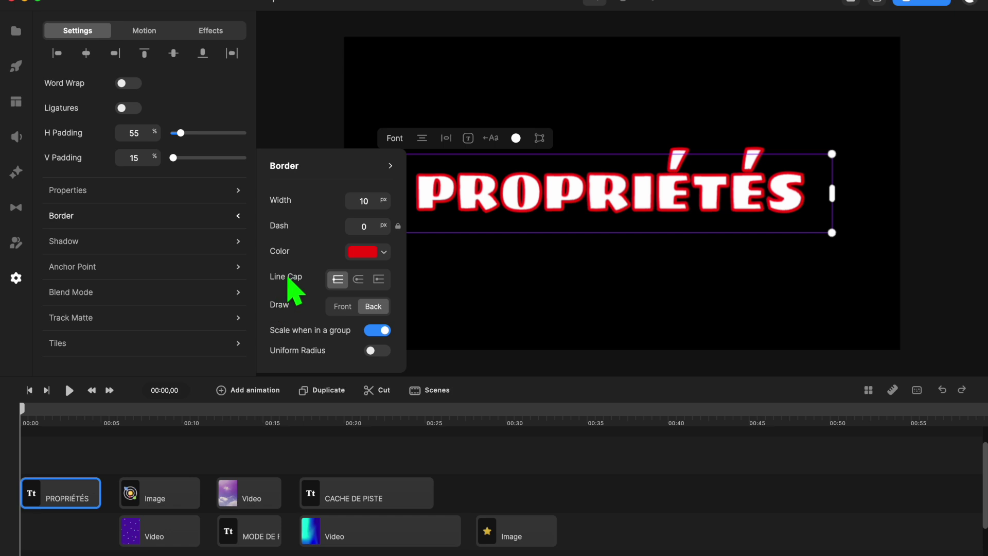
- Try the second and third line cap styles on the text's border, then return to the first one
scroll(820, 185, "up", 5)
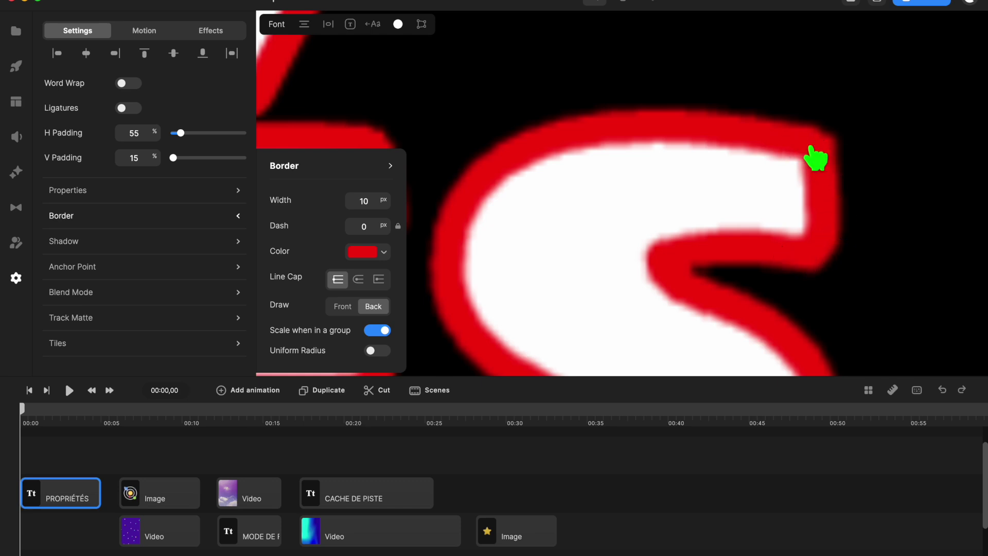
left_click(359, 280)
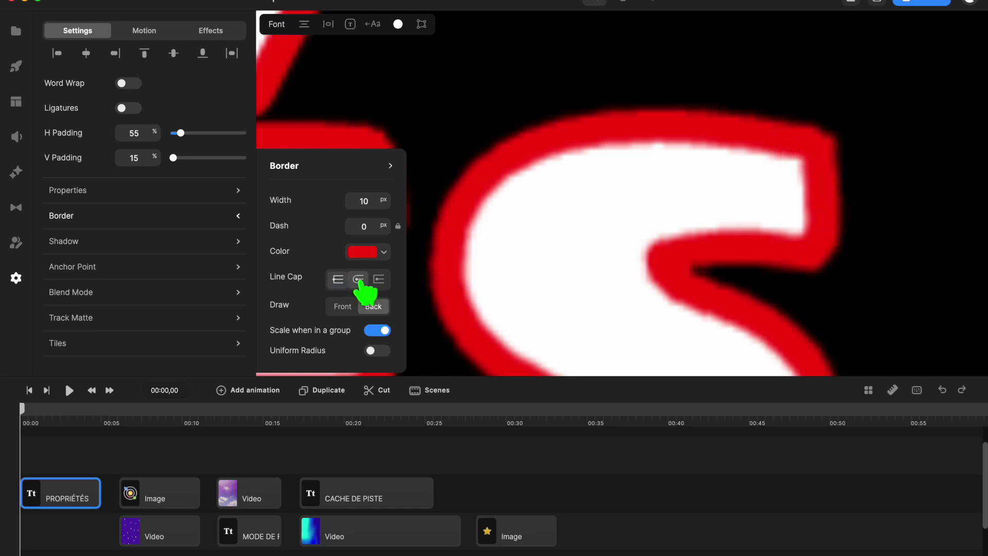
left_click(379, 280)
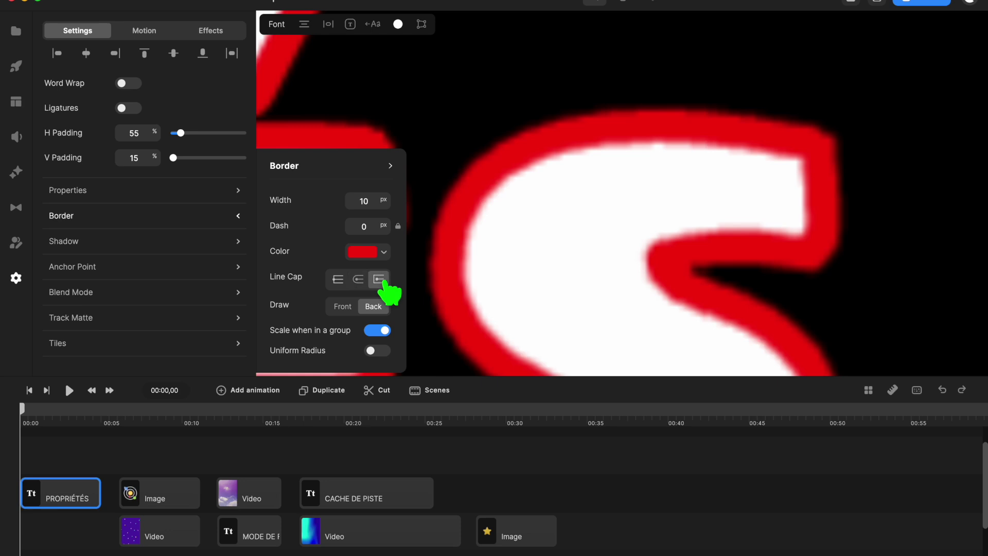
left_click(356, 280)
left_click(337, 280)
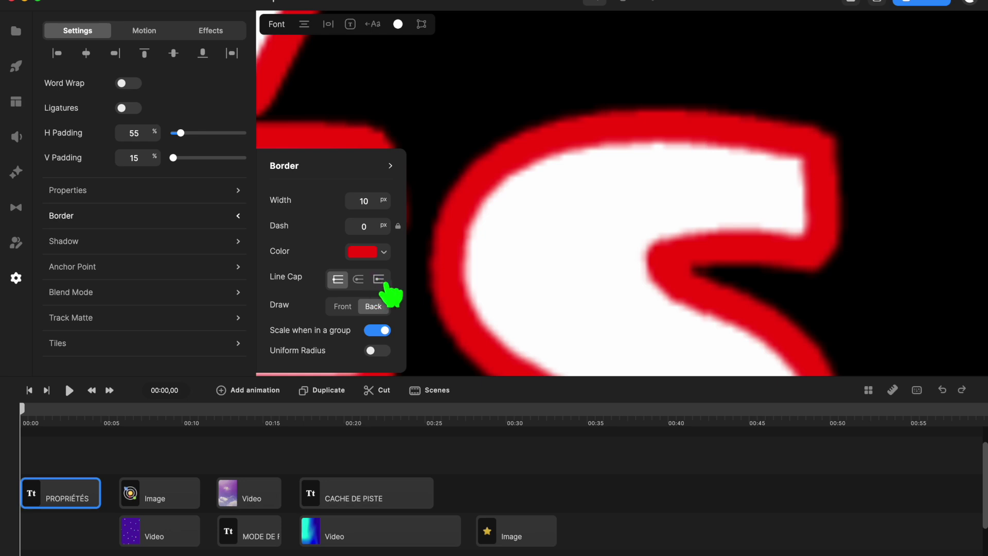
- Set the text's border to draw at the front and reduce its width to 0 px
left_click(343, 308)
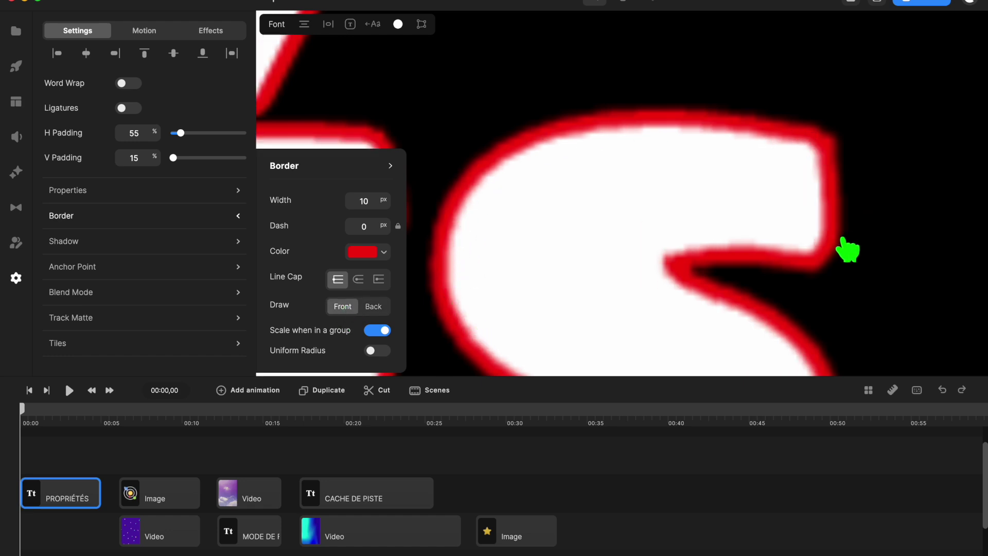
scroll(701, 286, "down", 5)
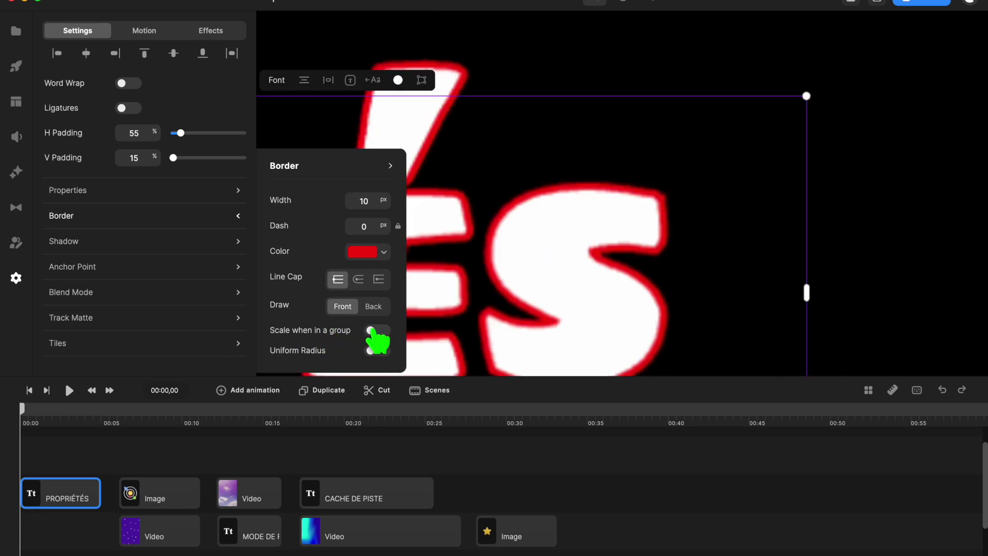
left_click(377, 330)
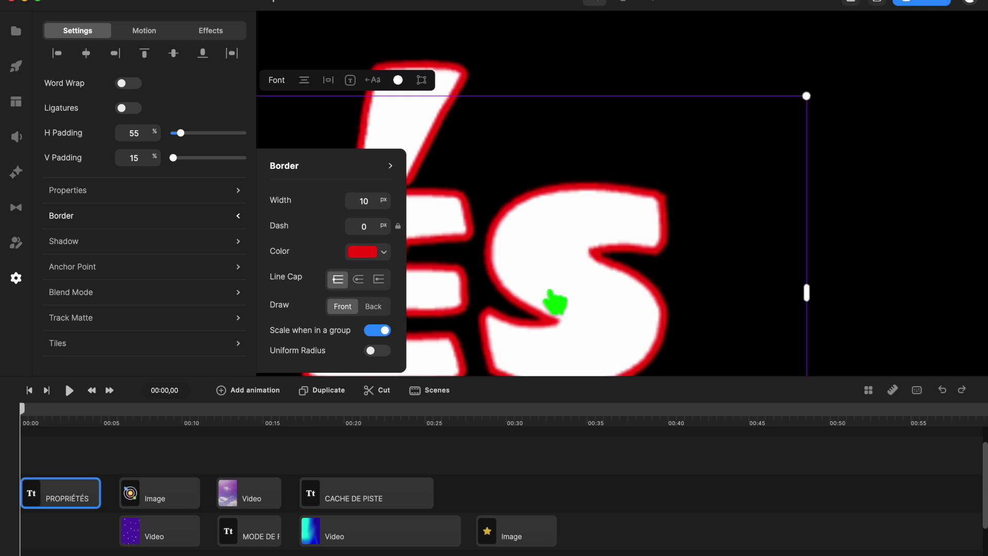
scroll(578, 296, "down", 3)
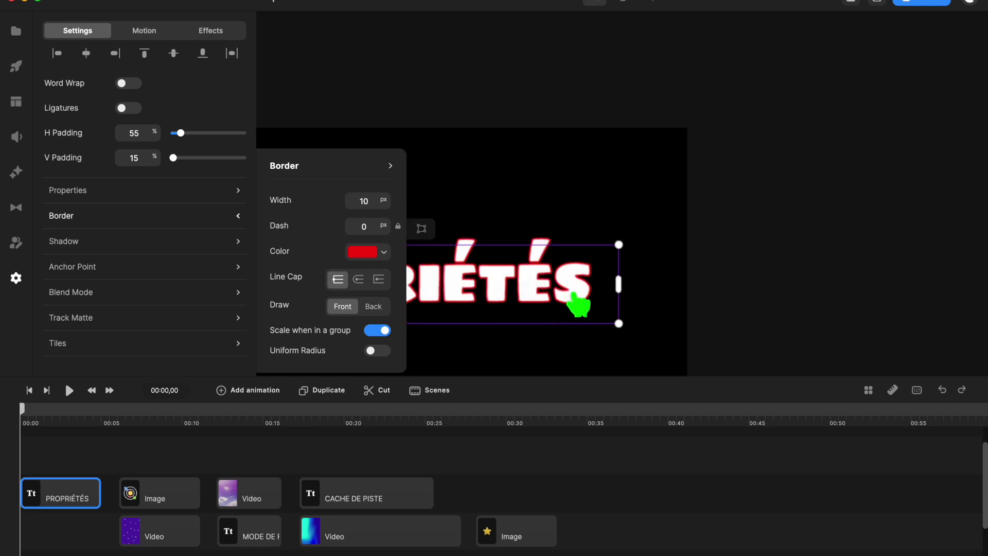
scroll(575, 293, "up", 3)
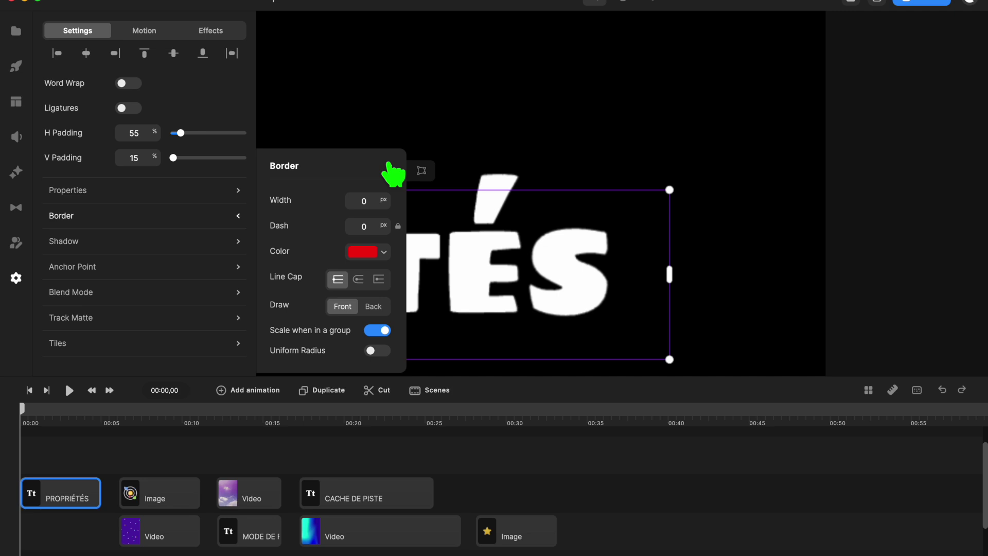
left_click(390, 165)
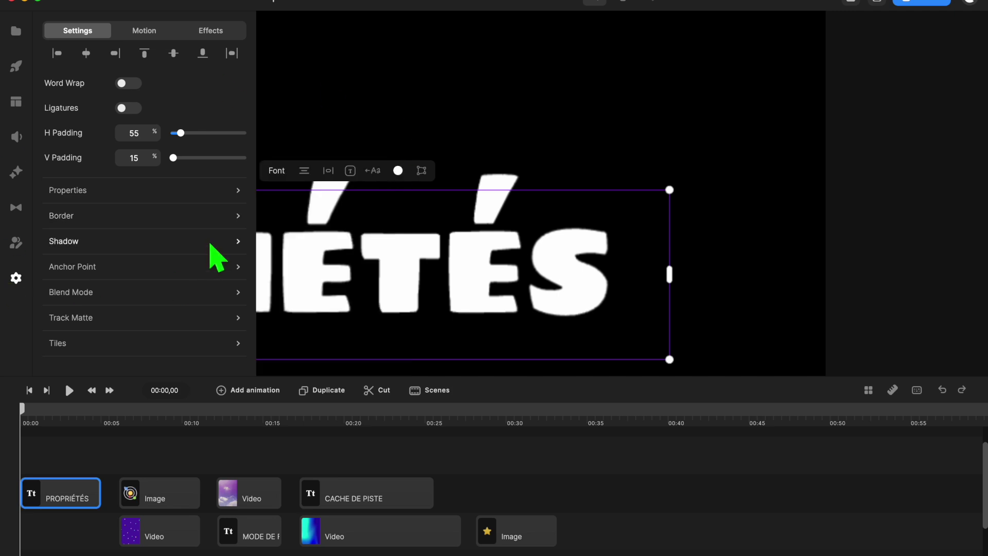
- Set the PROPRIÉTÉS text's shadow color to green 07f70b and its shadow angle to 163°
key("super+0")
left_click(209, 245)
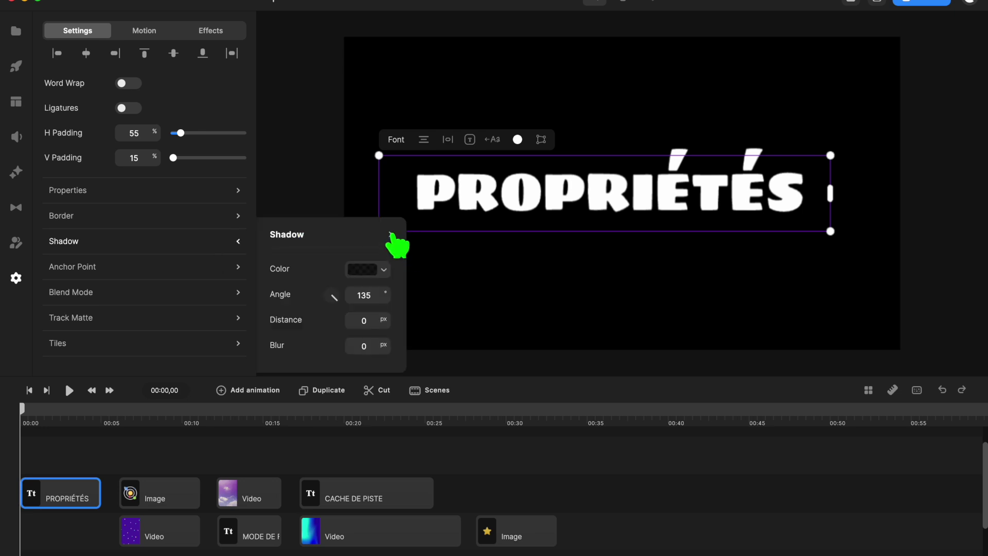
left_click(385, 270)
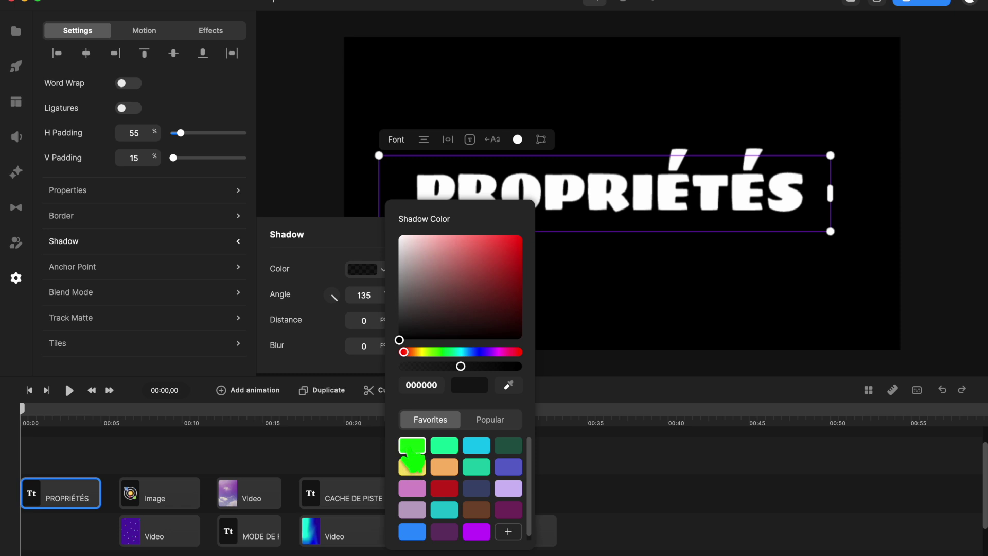
left_click(410, 447)
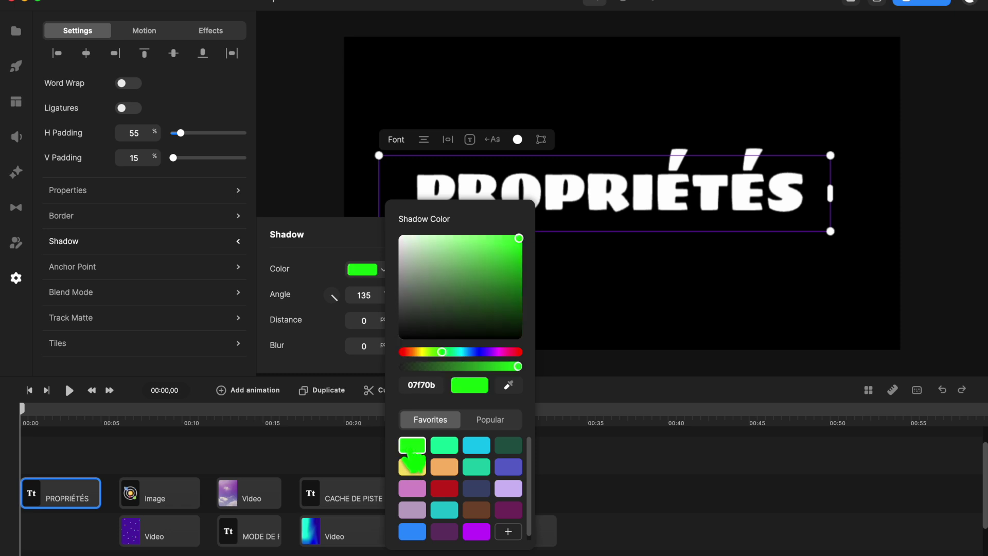
left_click(338, 278)
left_click_drag(391, 306, 408, 309)
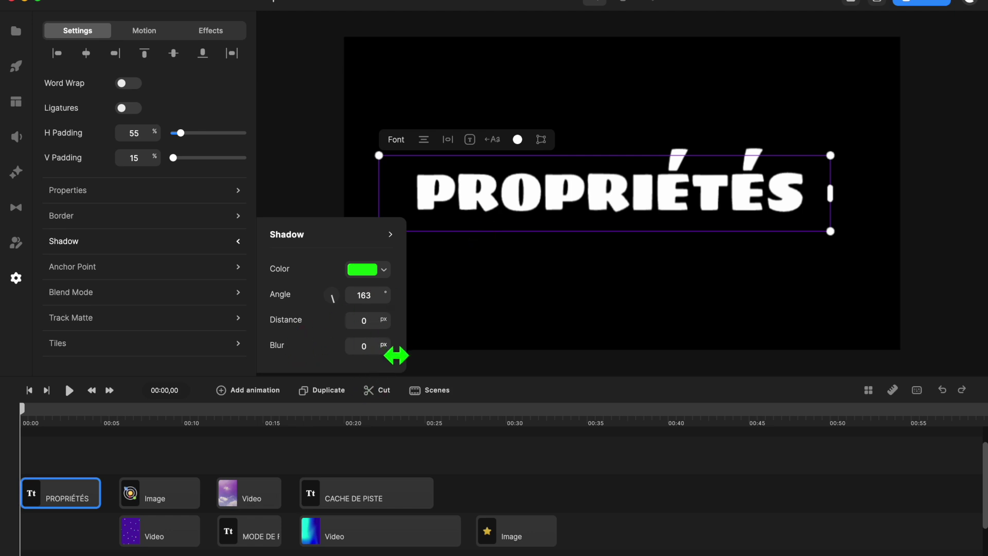
- Try a 1 px blur and 2 px distance on the text's shadow, vary its angle, then remove the shadow
left_click_drag(397, 355, 401, 356)
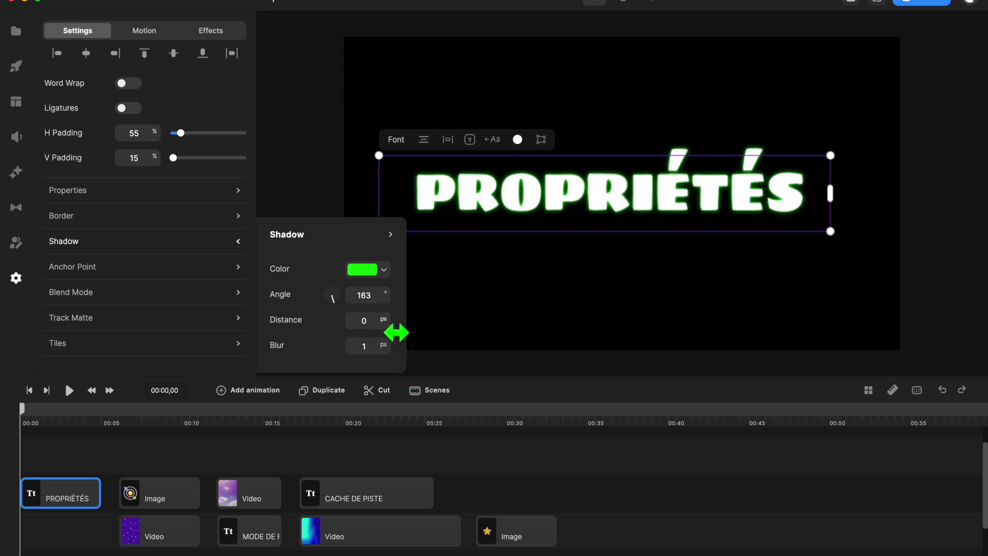
left_click_drag(397, 332, 396, 329)
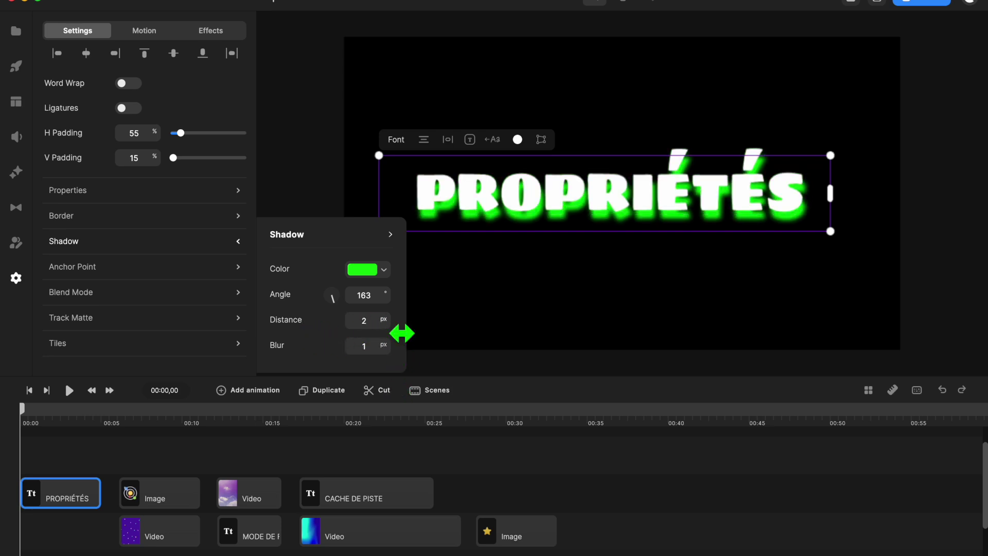
left_click(335, 297)
key("super+z")
left_click_drag(392, 330, 302, 363)
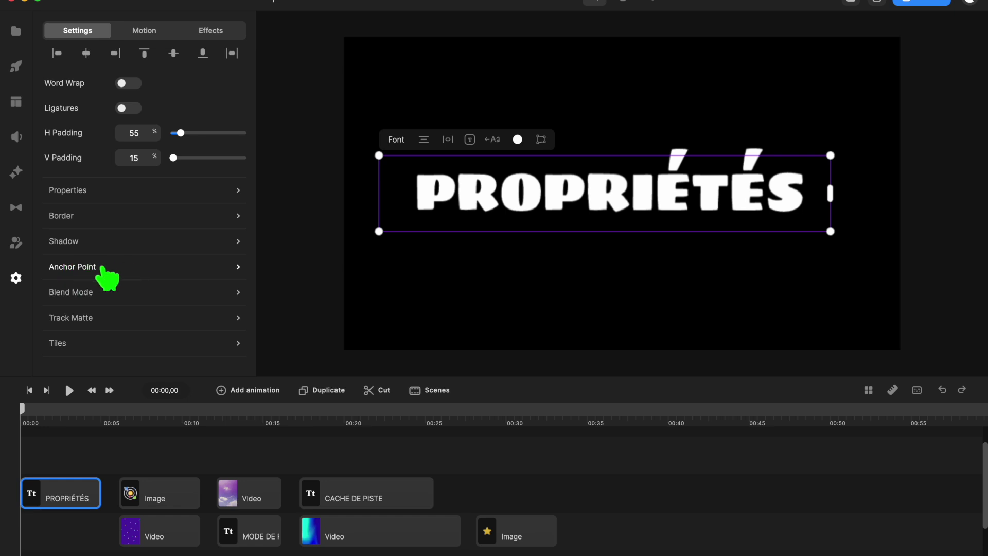
- Set the PROPRIÉTÉS text's anchor point to the top centre and try rotating the text around it
left_click(168, 277)
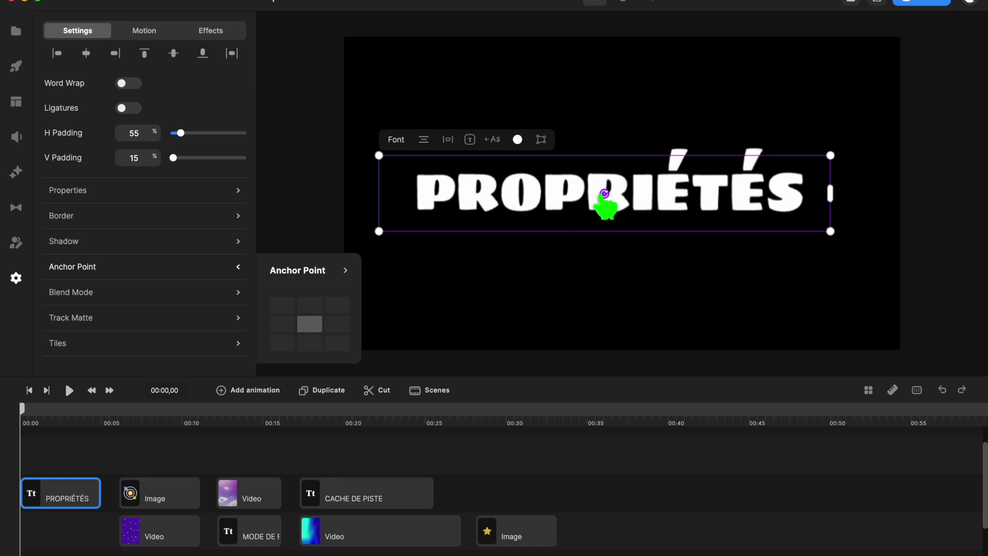
scroll(604, 193, "up", 5)
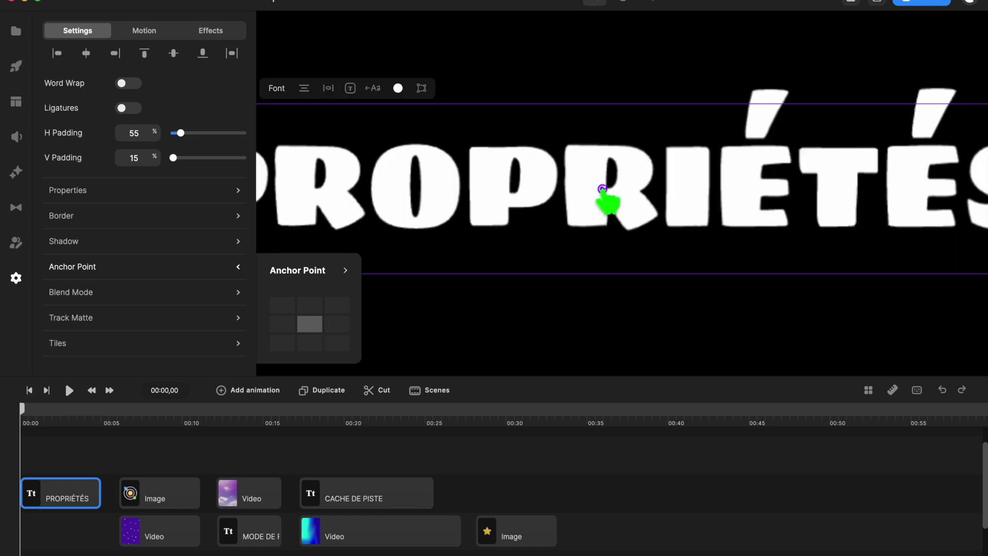
scroll(603, 189, "down", 5)
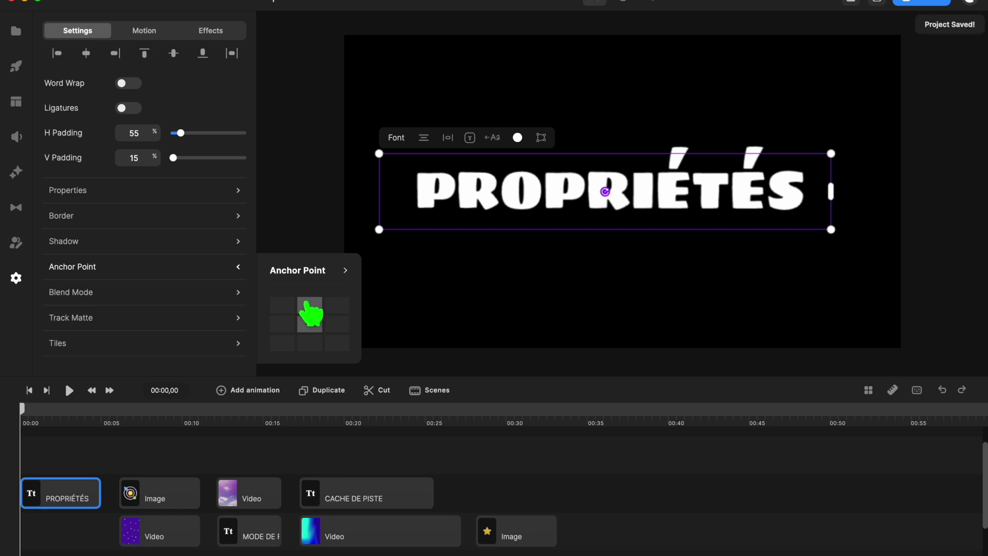
left_click(311, 309)
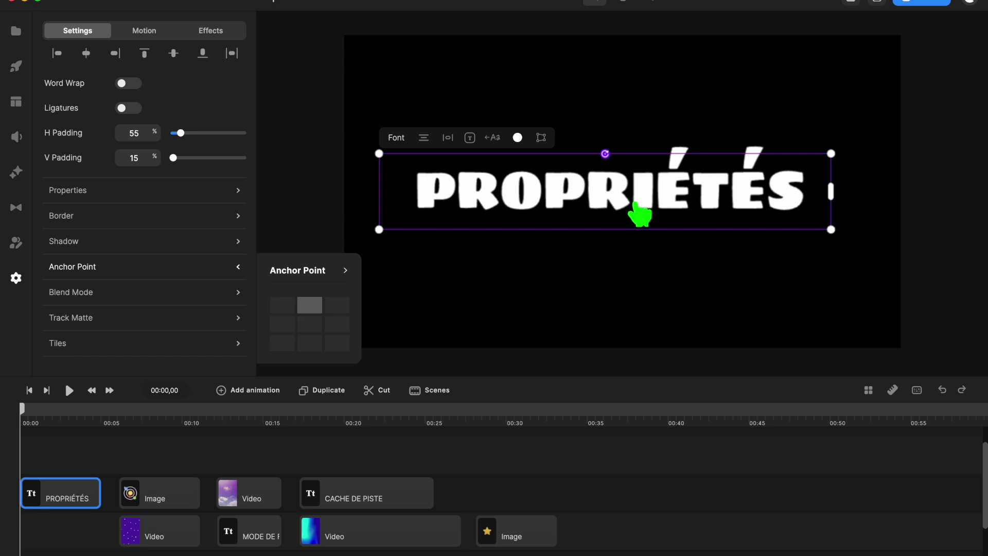
scroll(616, 163, "up", 5)
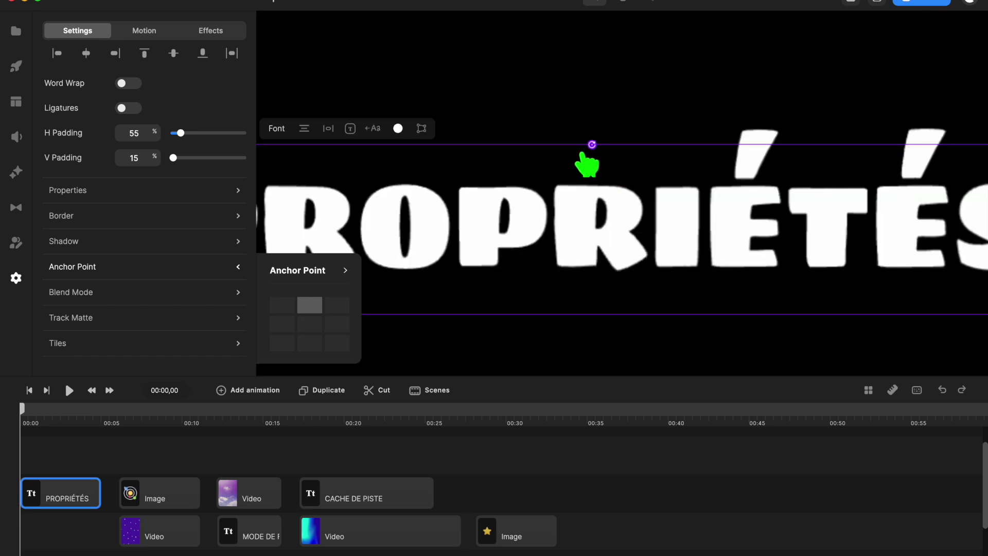
scroll(615, 181, "down", 5)
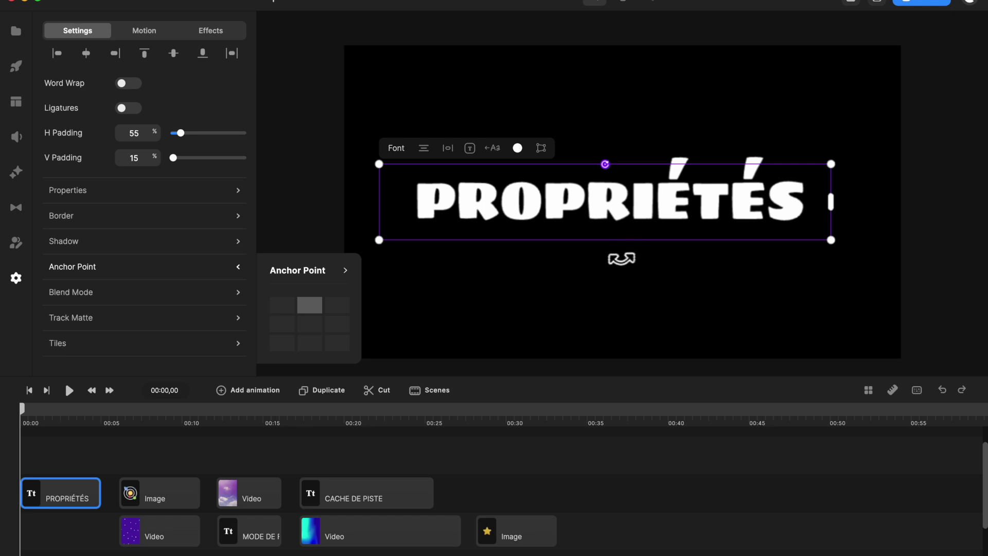
mouse_move(621, 258)
left_mouse_down()
mouse_move(655, 187)
mouse_move(629, 271)
mouse_move(494, 215)
mouse_move(519, 241)
mouse_move(662, 237)
mouse_move(655, 163)
mouse_move(684, 224)
mouse_move(642, 273)
mouse_move(624, 277)
left_mouse_up()
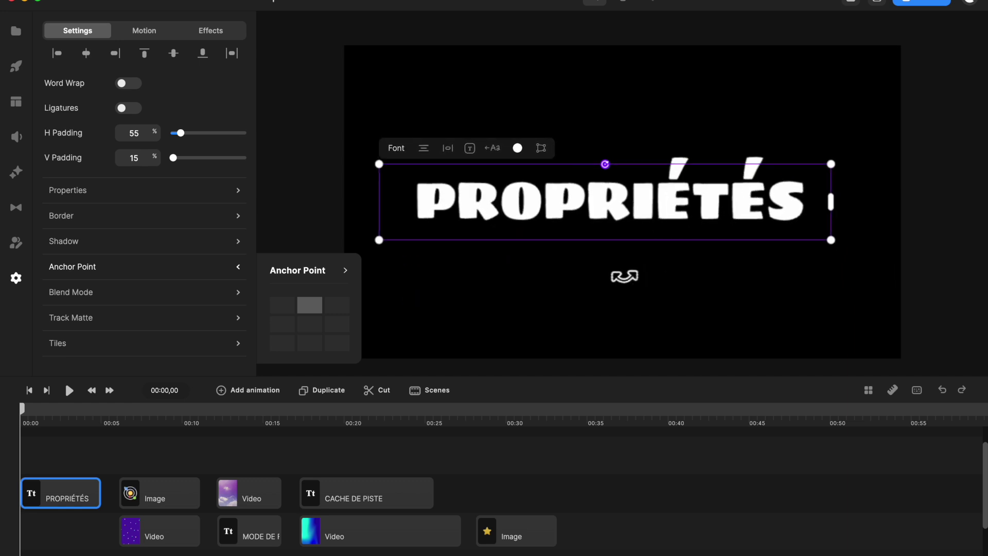
- Set the PROPRIÉTÉS text's rotation to 0°
left_click(208, 192)
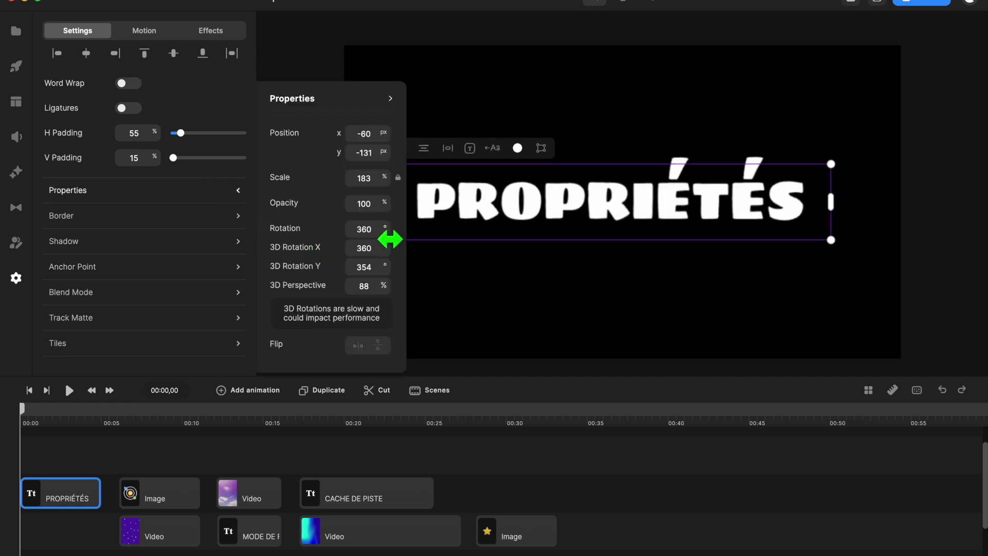
left_click_drag(394, 237, 426, 243)
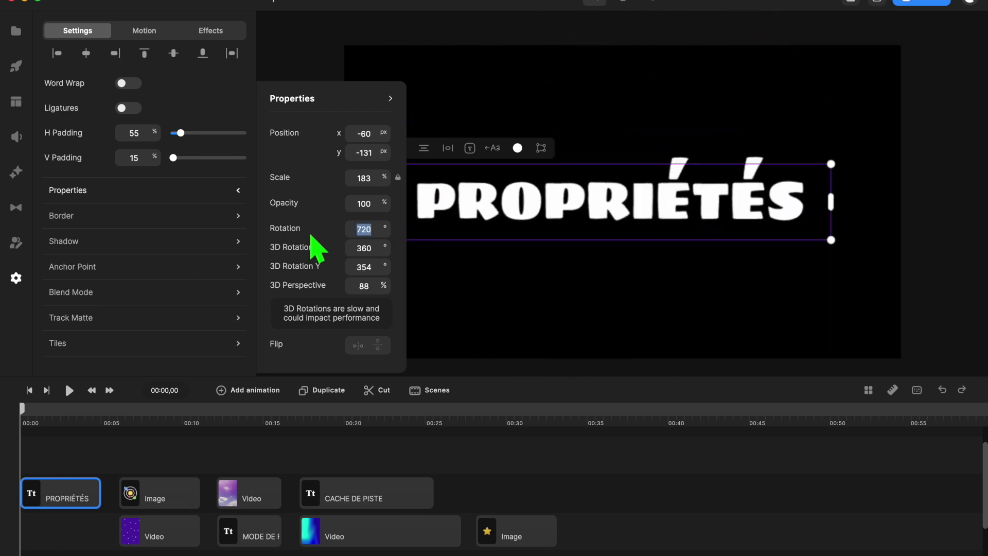
type("0")
- Move the text's anchor point to the bottom-right corner and then the middle left, trying a rotation around each, and deselect the text
left_click(211, 266)
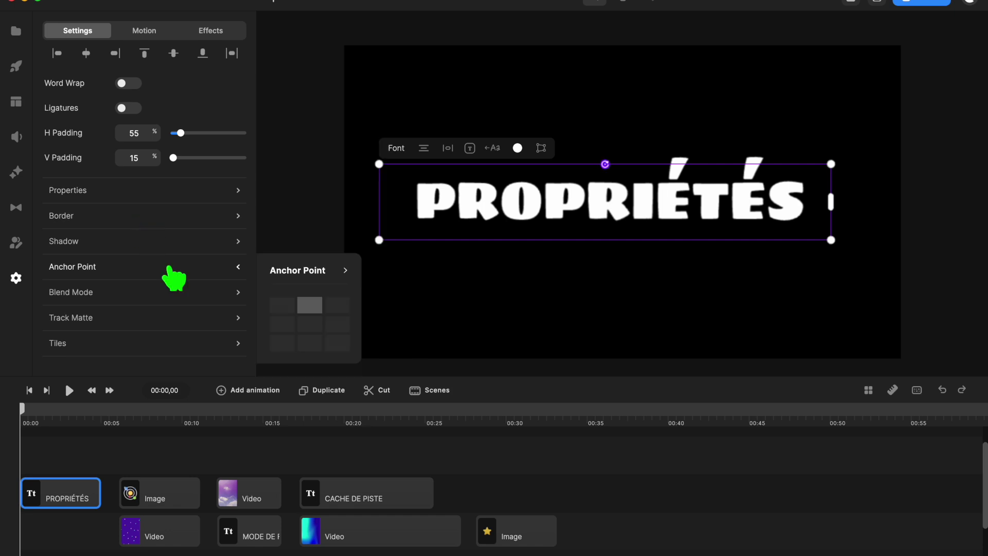
left_click(336, 344)
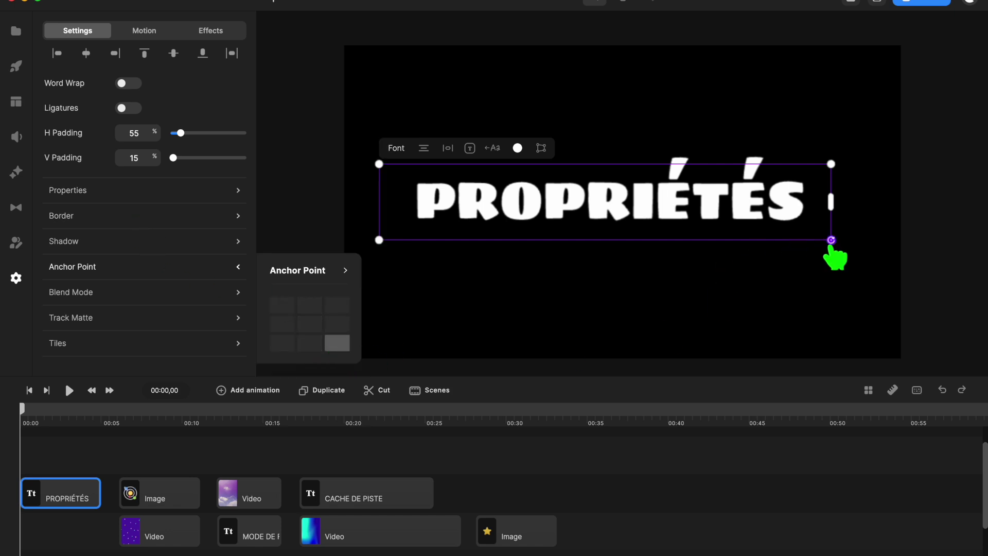
left_click_drag(648, 256, 688, 254)
left_click(282, 323)
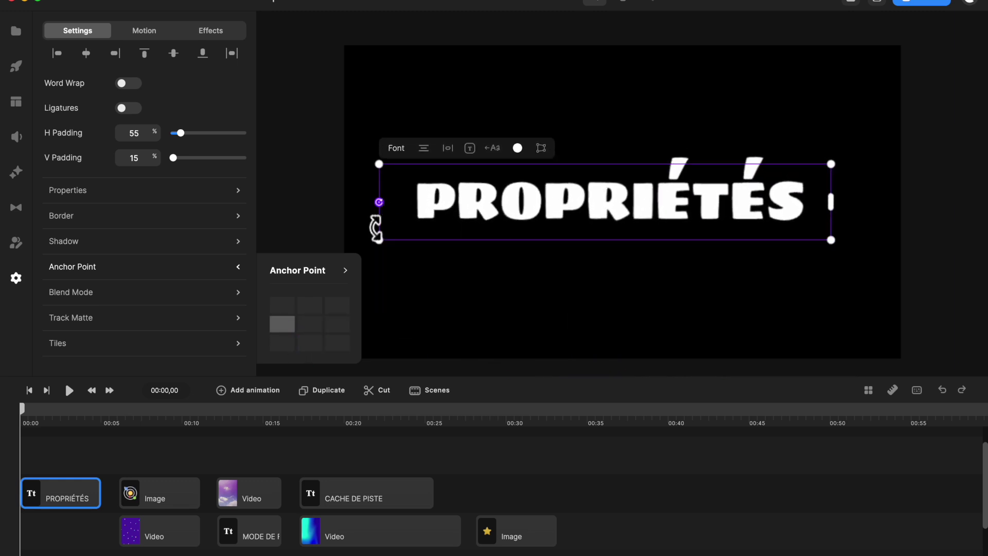
left_click_drag(653, 254, 693, 260)
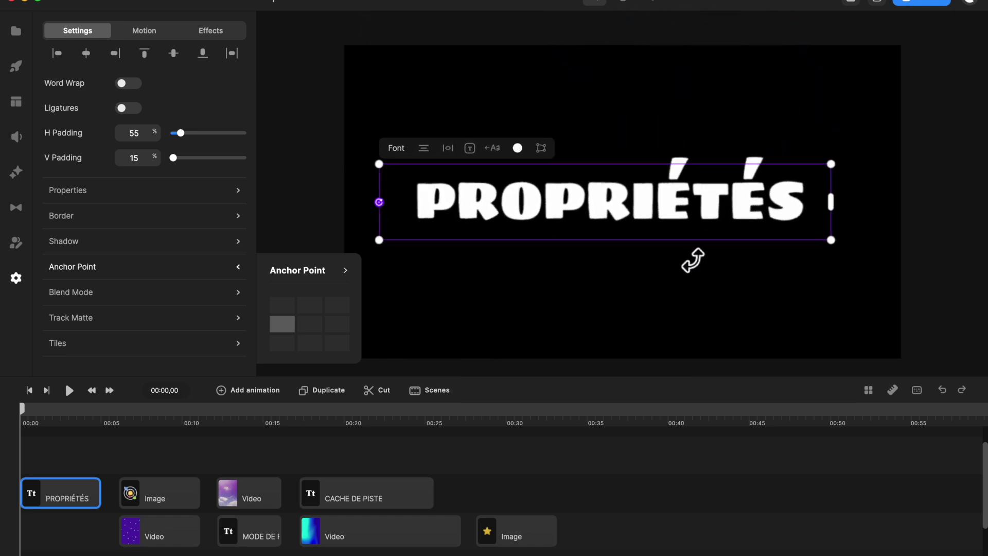
left_click(320, 231)
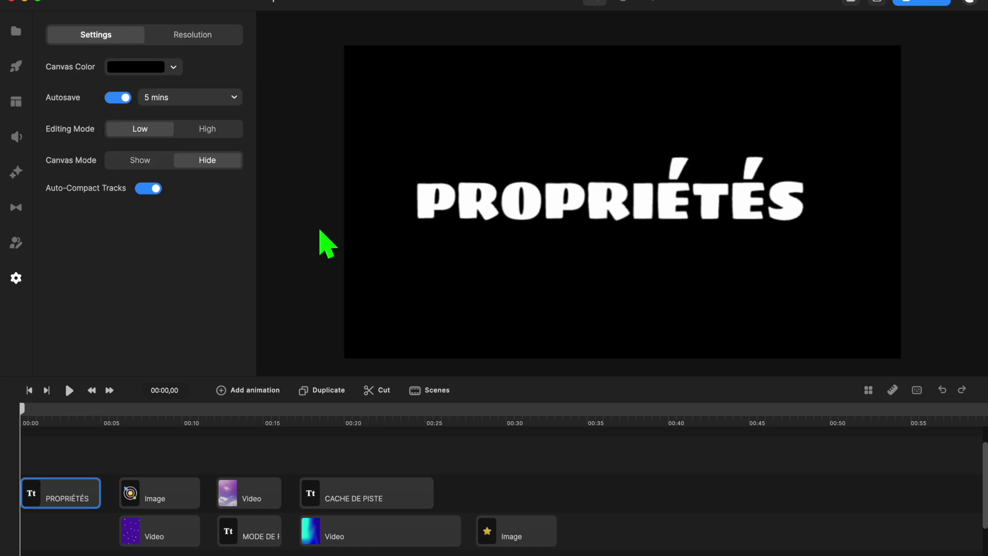
- At 00:06,24, set the solar-system image's anchor point to the top centre and try rotating the image around it
left_click(129, 419)
left_click(167, 492)
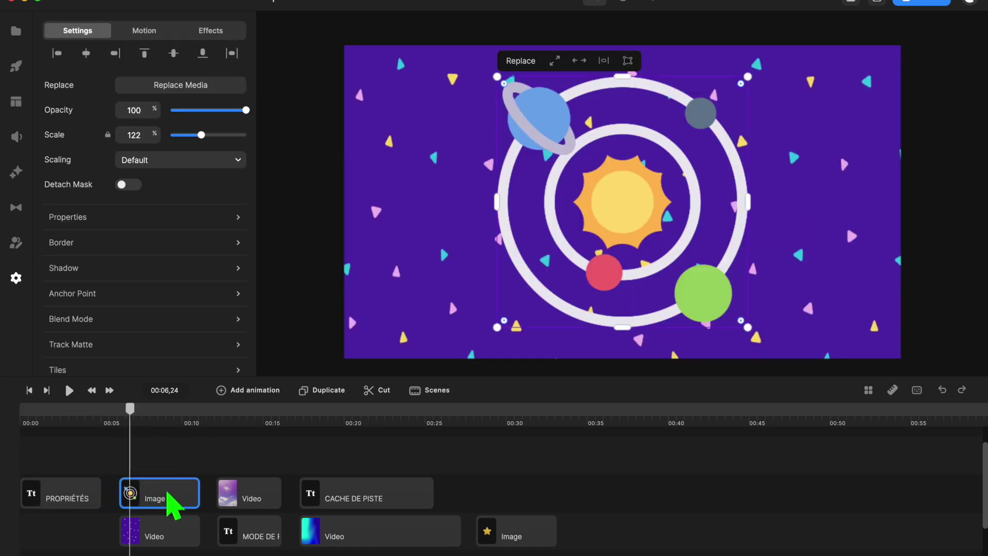
left_click(150, 295)
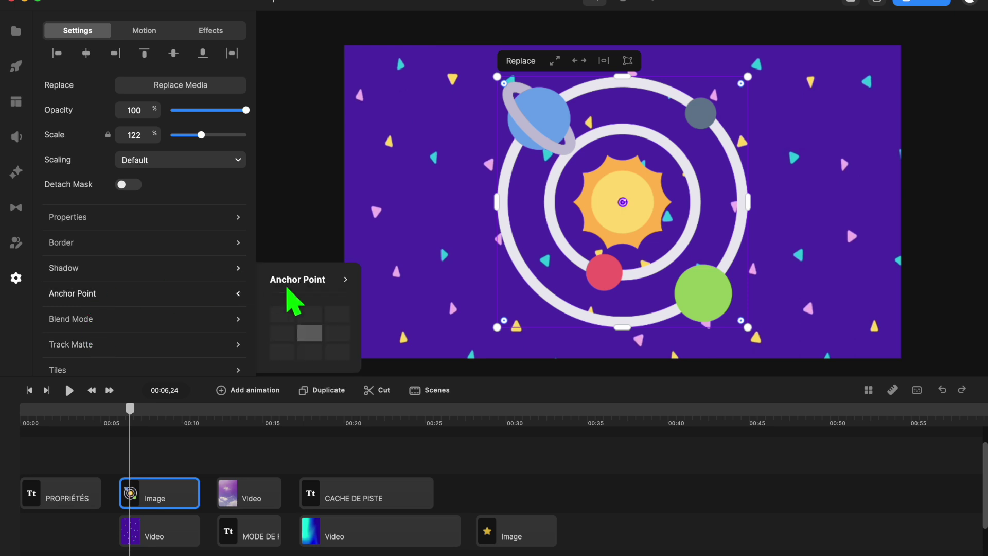
left_click(309, 314)
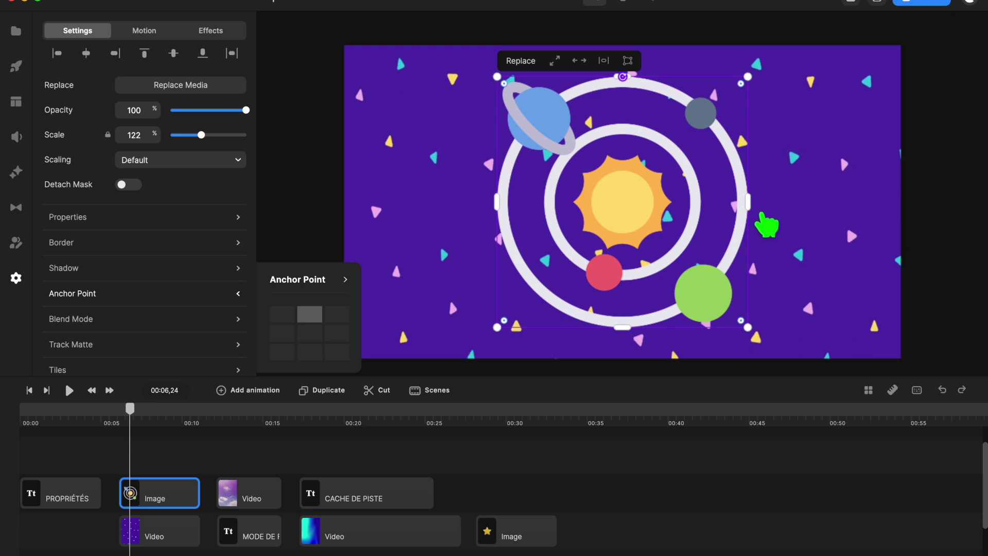
mouse_move(767, 224)
left_mouse_down()
mouse_move(650, 316)
mouse_move(624, 321)
mouse_move(886, 150)
mouse_move(846, 235)
mouse_move(514, 239)
mouse_move(822, 203)
mouse_move(824, 214)
mouse_move(700, 249)
mouse_move(759, 236)
mouse_move(757, 221)
left_mouse_up()
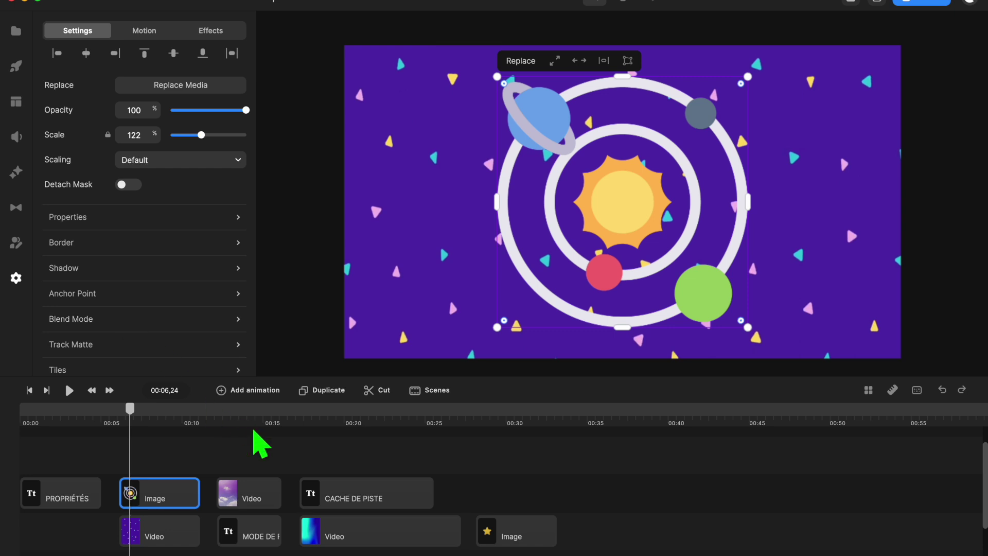
- Try moving the sky video to the empty track above at 00:14,01 to uncover the MODE DE FUSION text, then undo the move
left_click(248, 431)
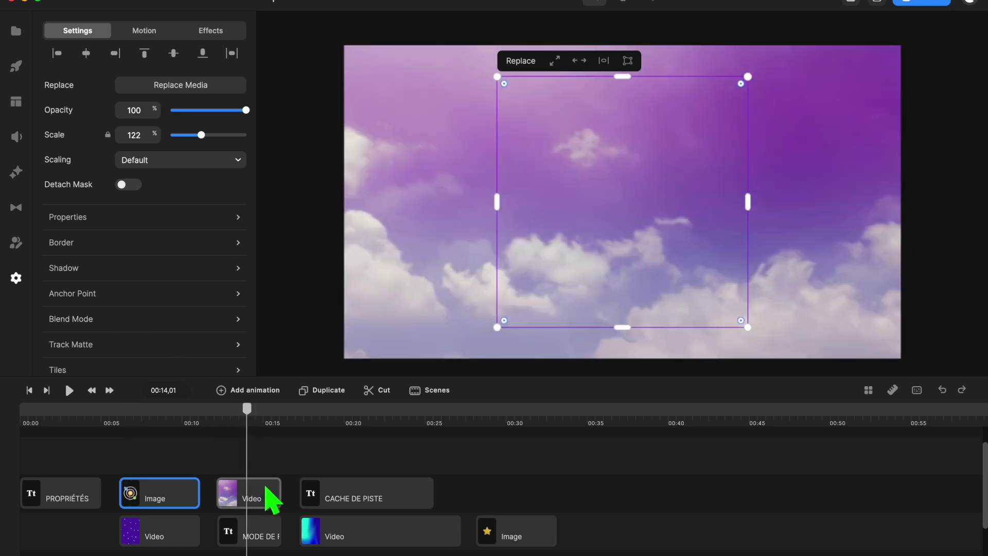
left_click_drag(265, 493, 311, 458)
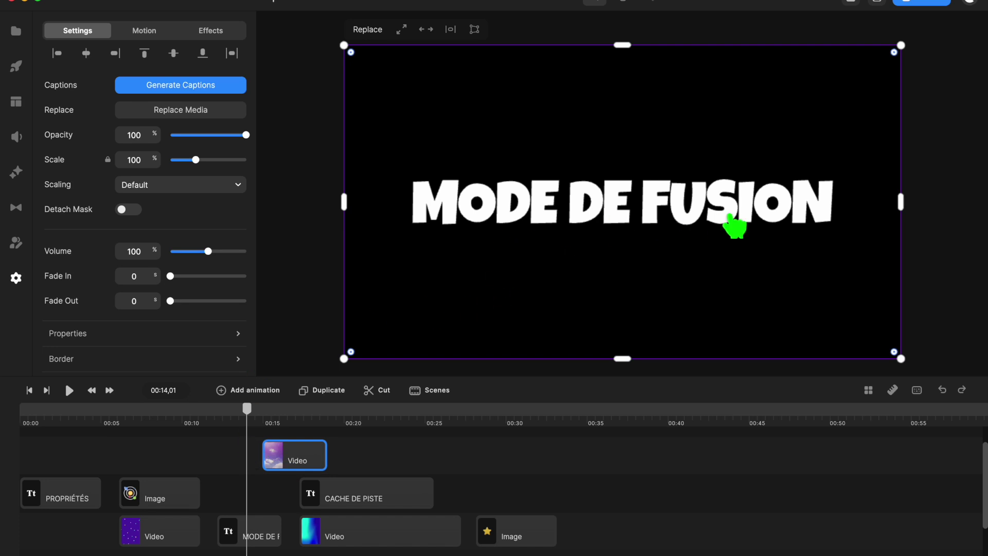
key("ctrl+z")
- Preview the Multiply, Overlay, Lighten, Color Burn, Soft Light, Exclusion, Saturation and Luminosity blend modes on the solar-system image at 00:09,00
left_click(192, 495)
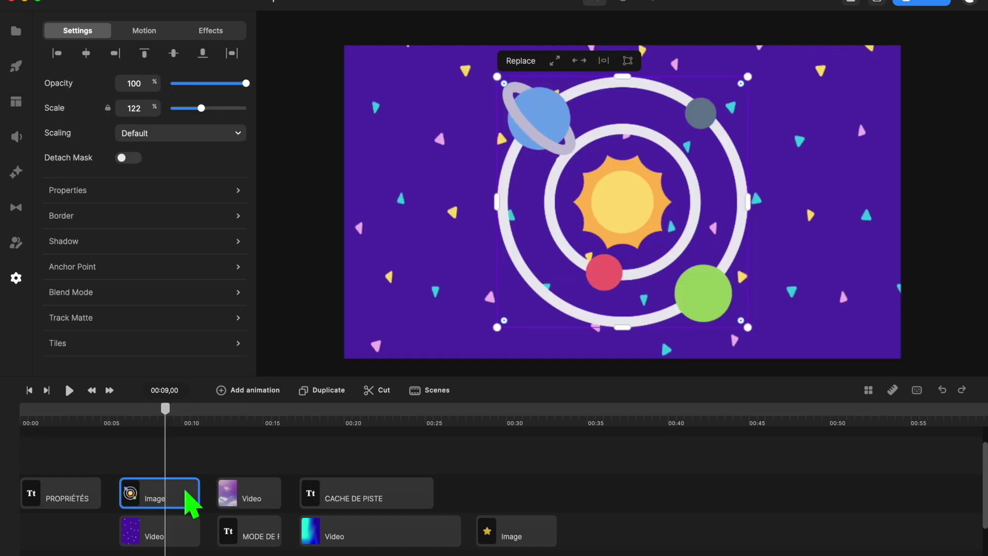
left_click(122, 300)
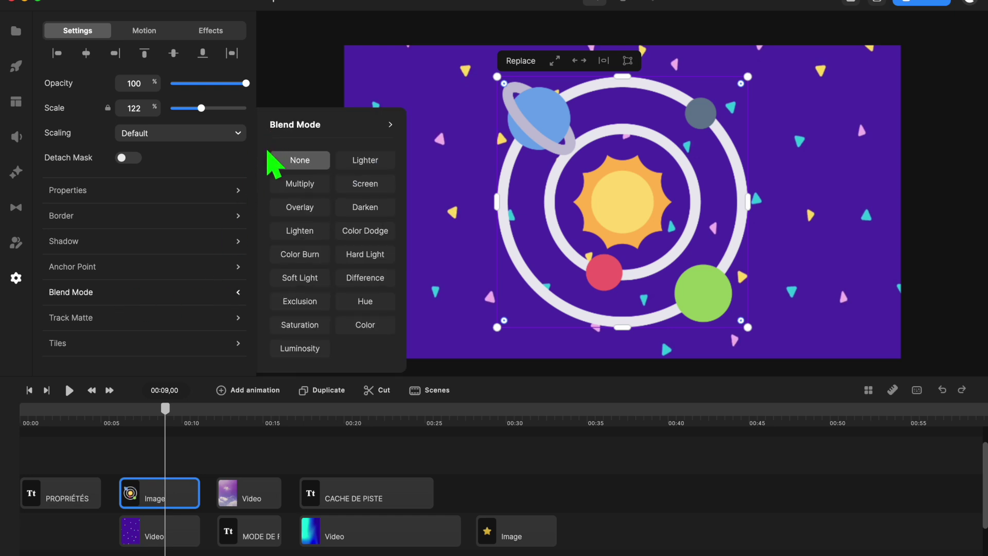
left_click(291, 185)
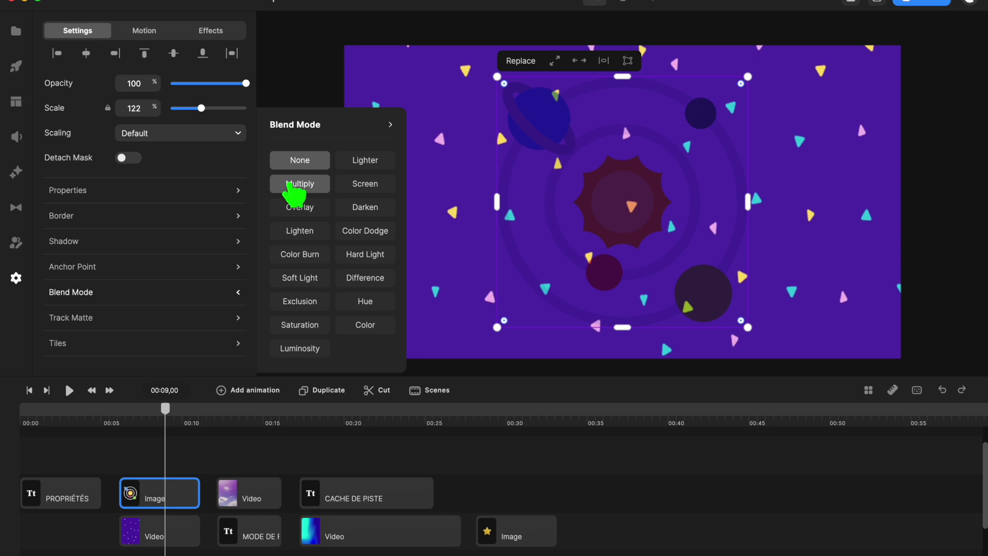
left_click(300, 208)
left_click(298, 227)
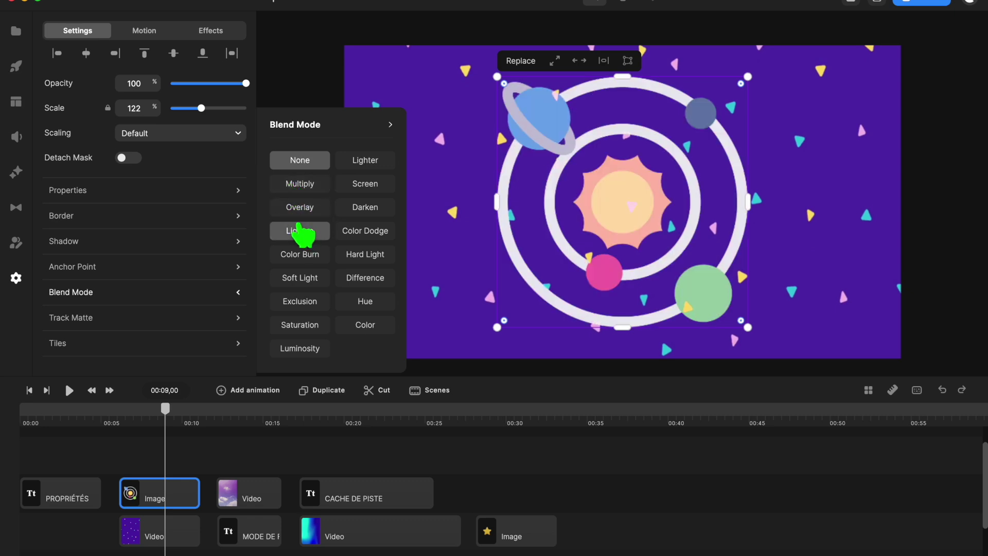
left_click(308, 257)
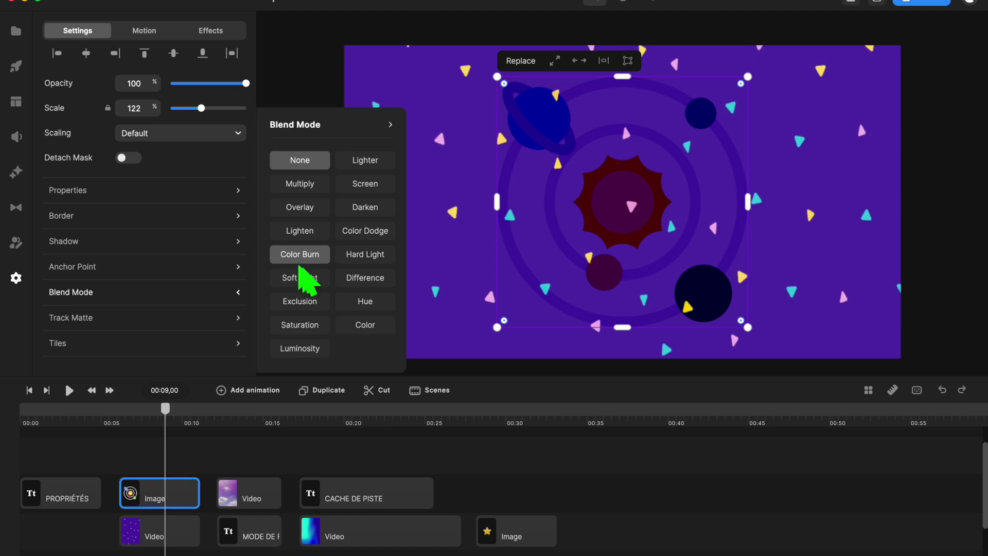
left_click(303, 280)
left_click(301, 303)
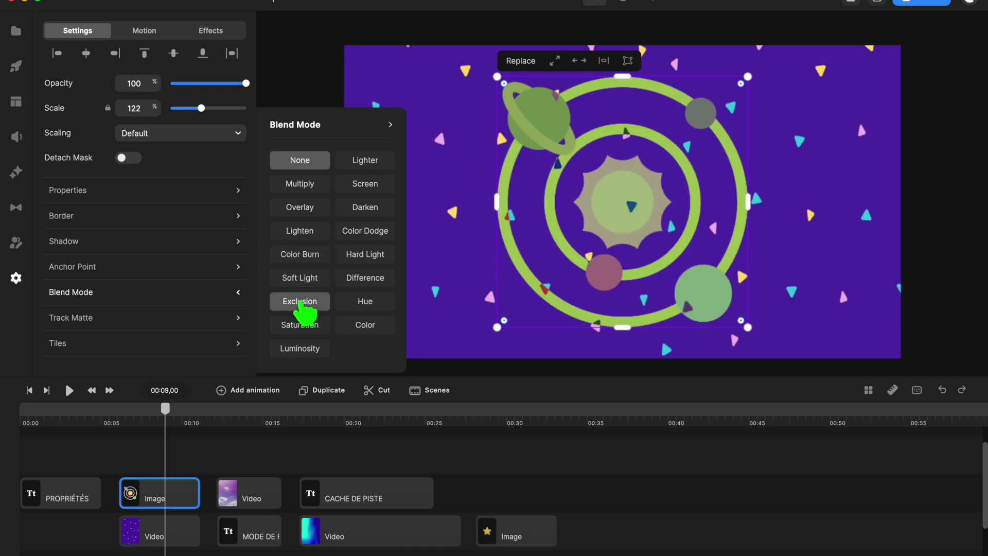
left_click(306, 324)
left_click(308, 349)
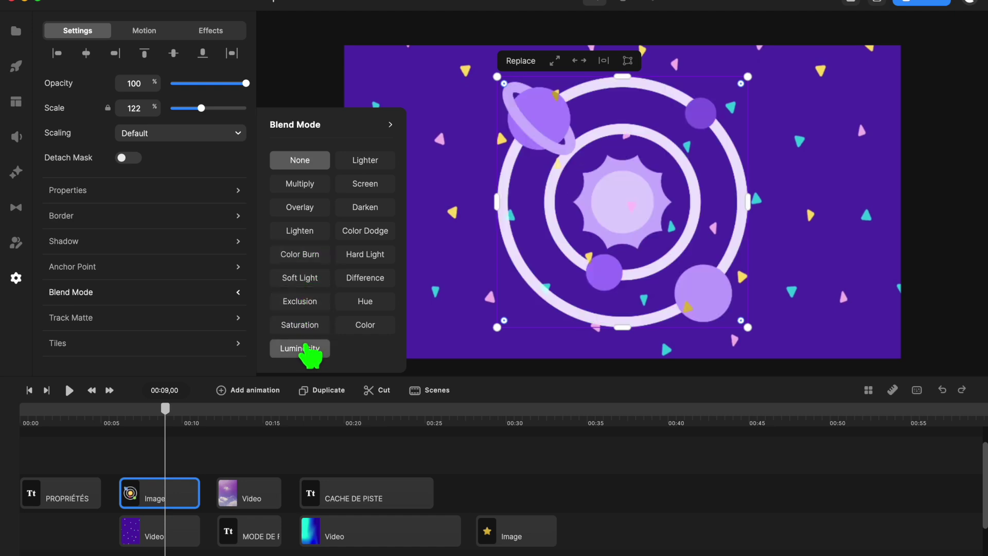
- Preview the Color, Hue, Difference, Hard Light, Color Dodge, Darken, Screen and Lighter blend modes on the solar-system image, then return to None
left_click(364, 324)
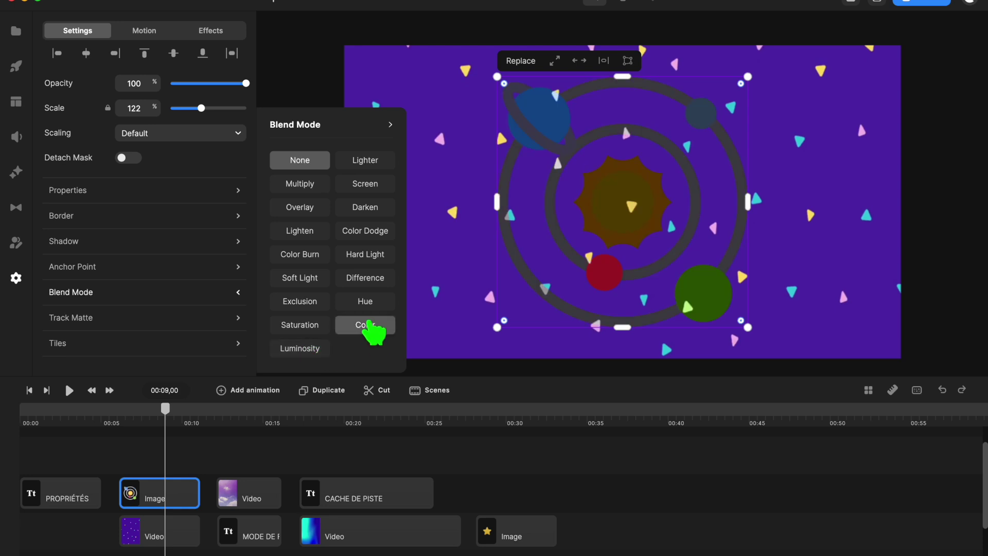
left_click(368, 302)
left_click(368, 281)
left_click(368, 257)
left_click(368, 233)
left_click(377, 205)
left_click(378, 185)
left_click(379, 162)
left_click(300, 160)
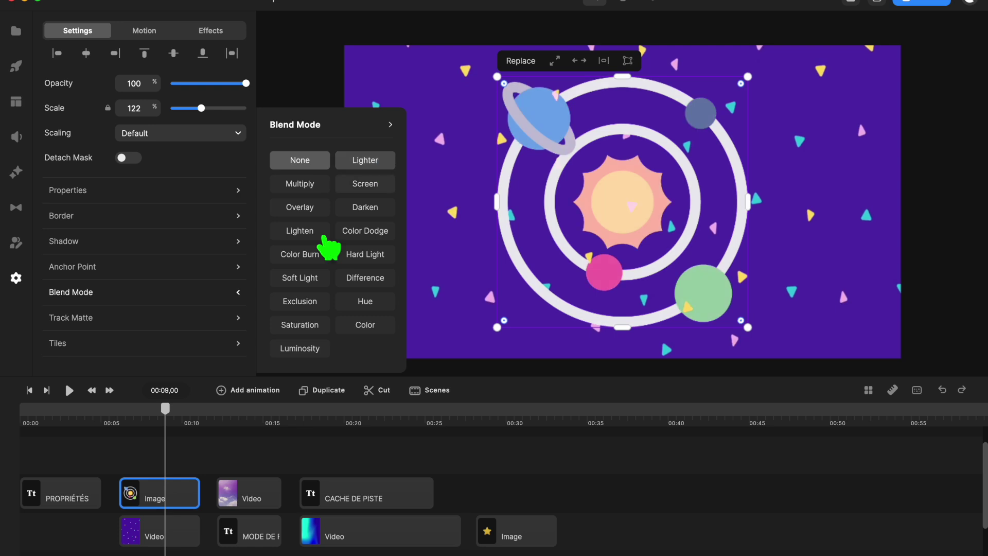
- Open the blend mode options of the purple confetti video on the track below the solar-system image
left_click(189, 535)
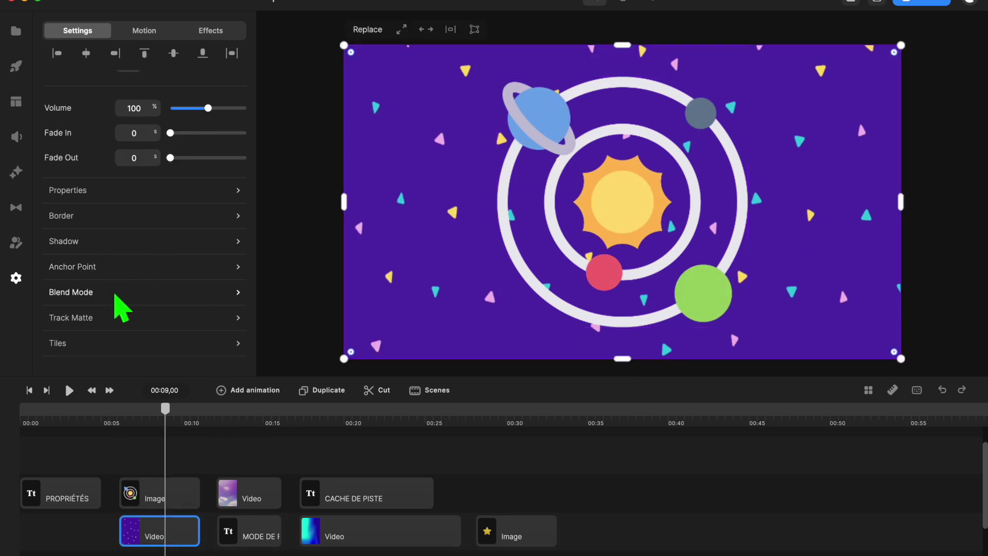
left_click(116, 297)
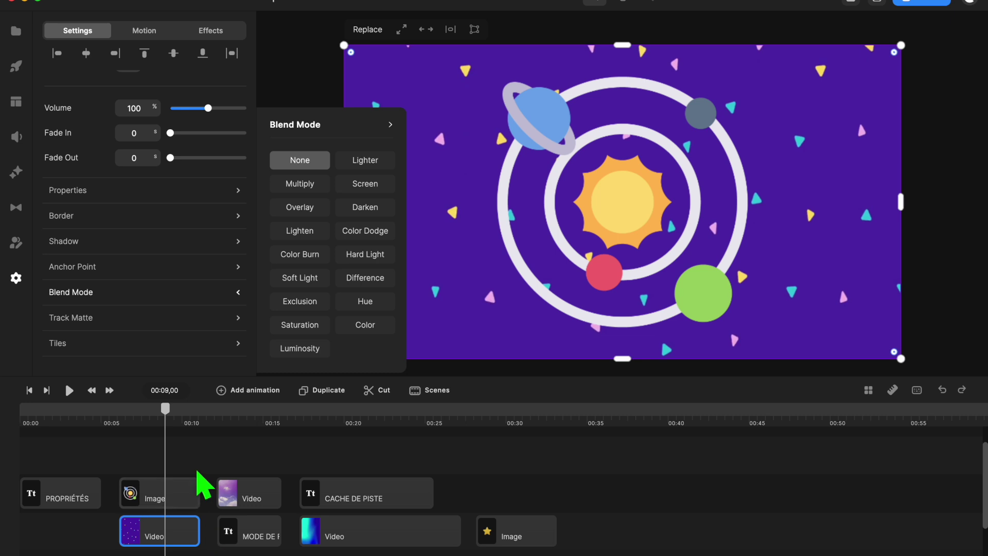
- Set the blend mode of the purple sky video above the MODE DE FUSION text to Multiply, viewing it at 00:14,05
left_click(208, 424)
left_click(250, 425)
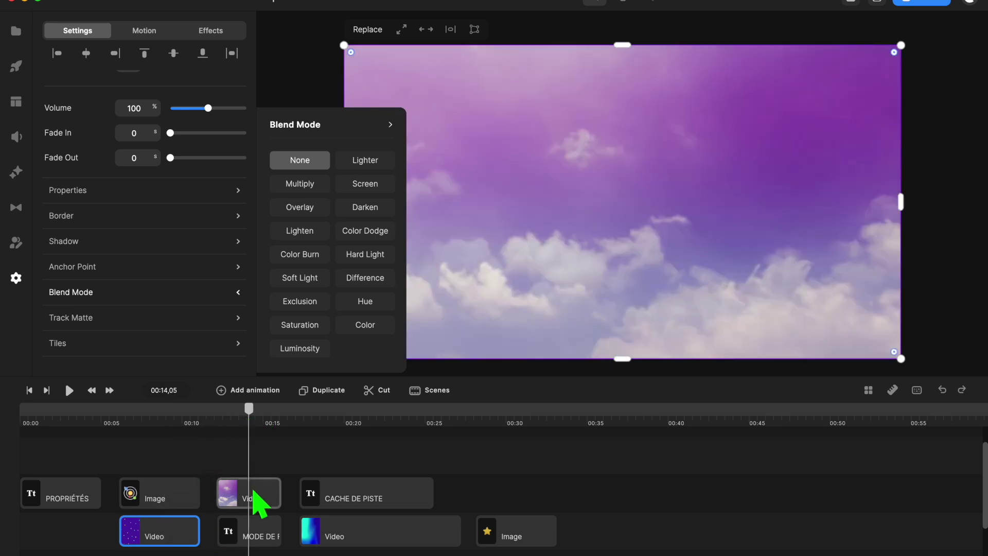
left_click(221, 489)
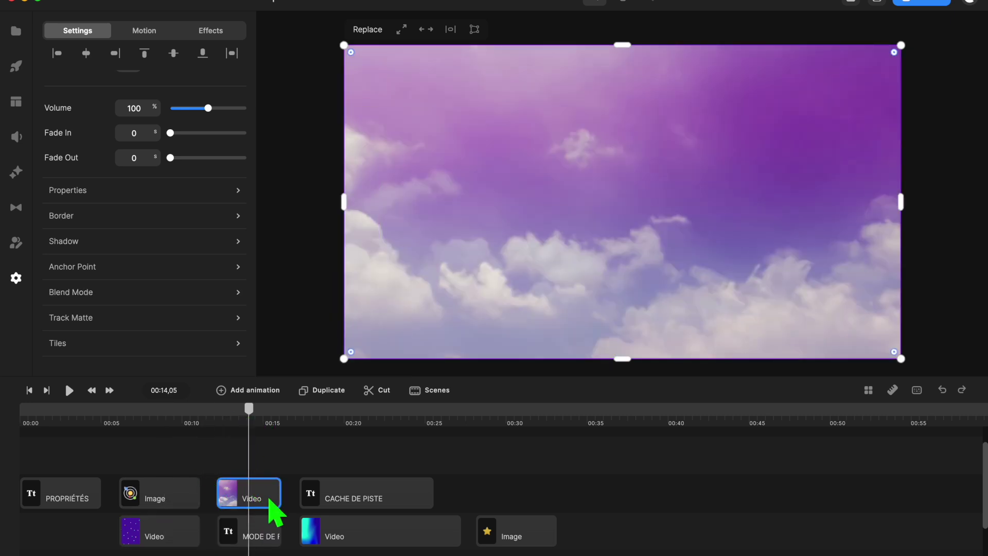
left_click_drag(273, 509, 261, 491)
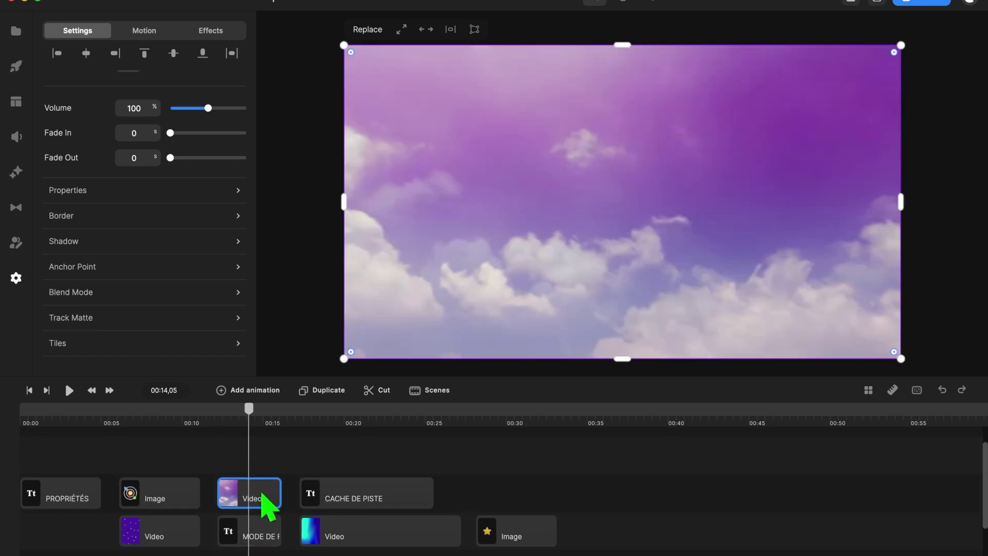
left_click(89, 294)
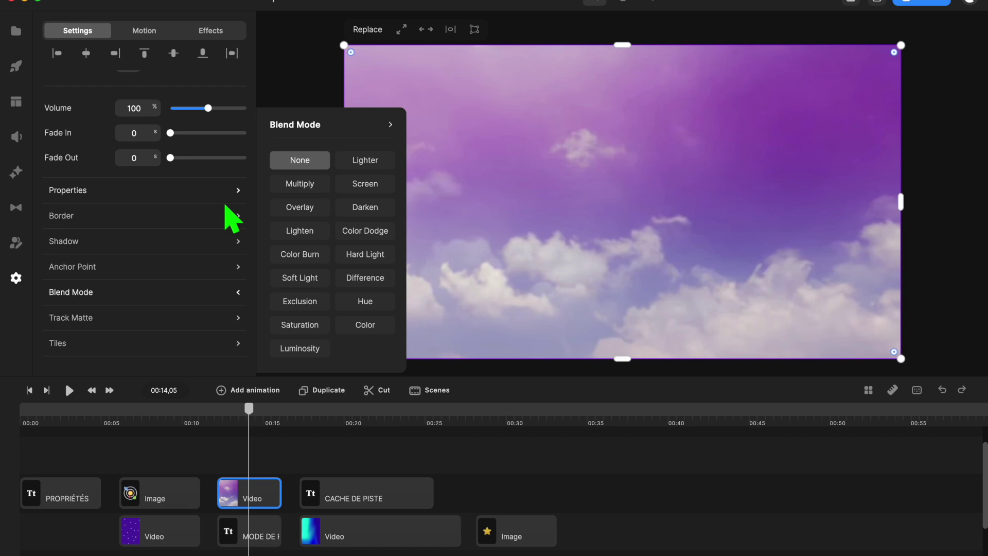
left_click(302, 206)
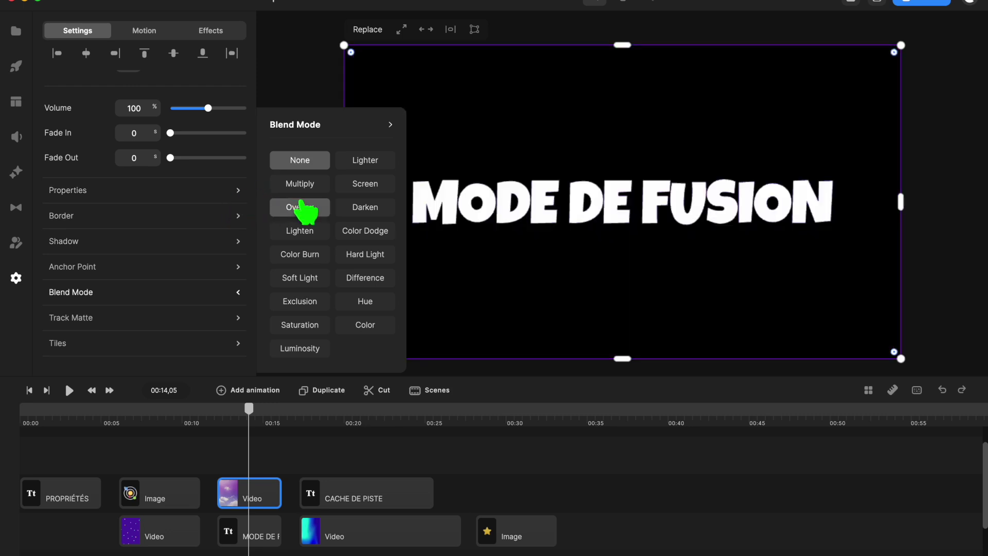
left_click(301, 186)
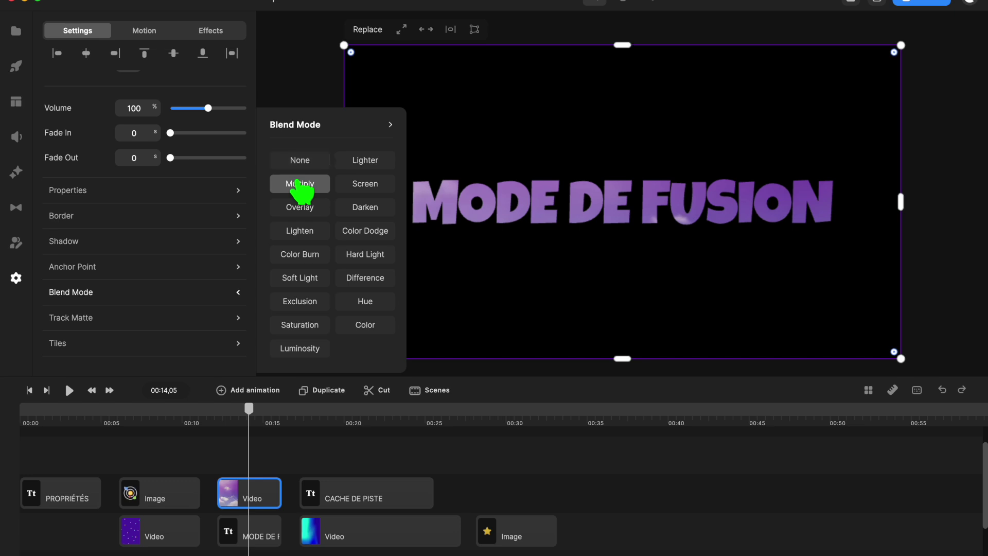
- Play the sky video from 00:12,04 and scrub back through it to examine the Multiply blend on the text
left_click(217, 426)
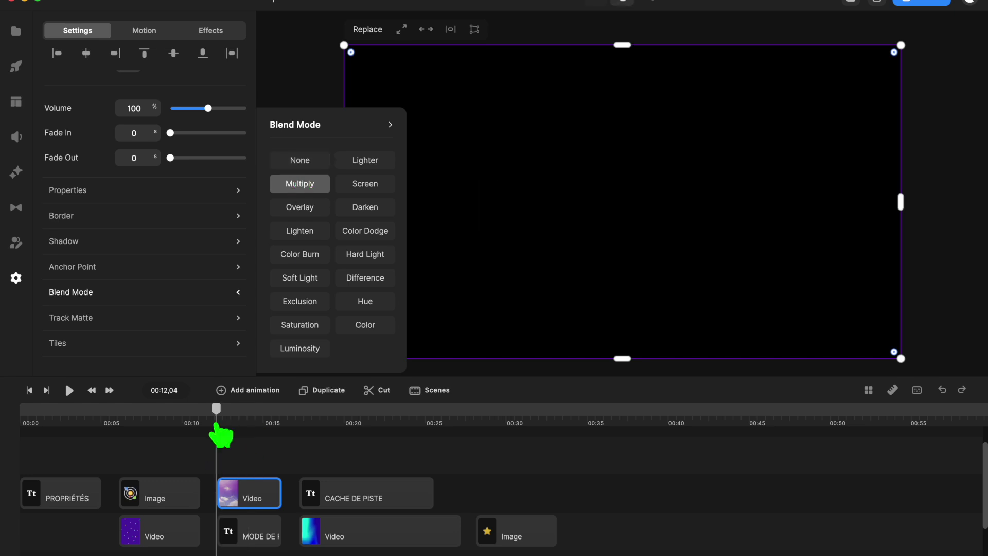
key("space")
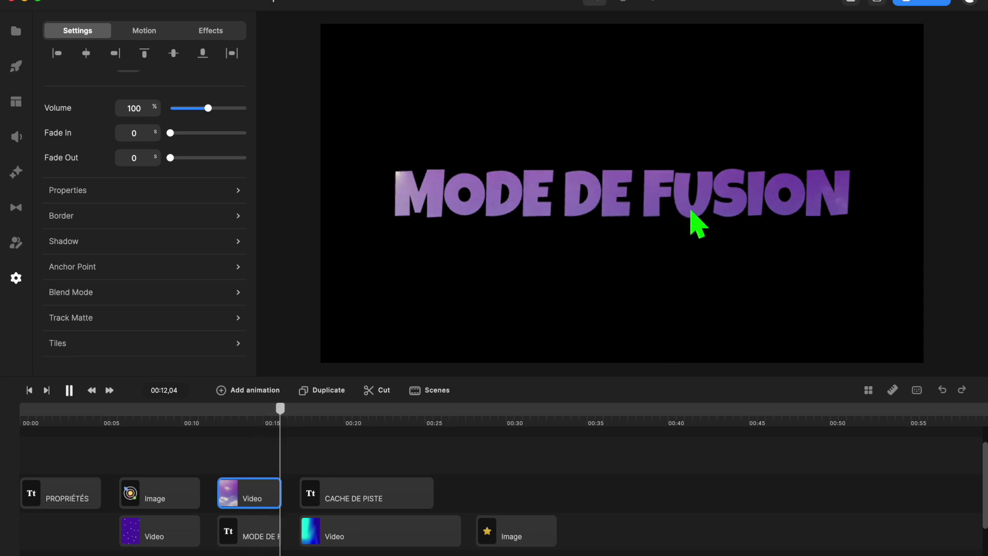
left_click_drag(289, 408, 238, 408)
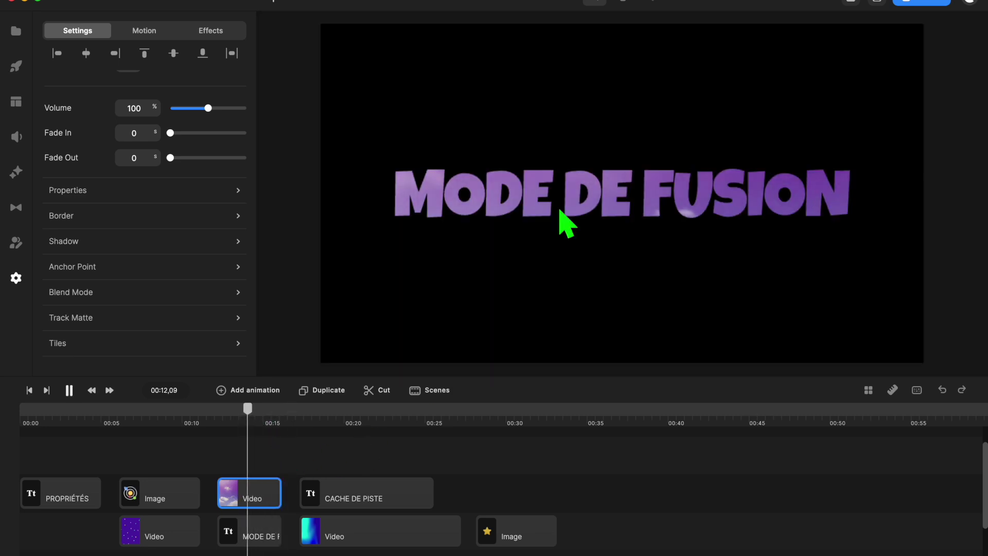
- Change the sky video's blend mode to Exclusion and play the blended text from 00:12,18
left_click(172, 295)
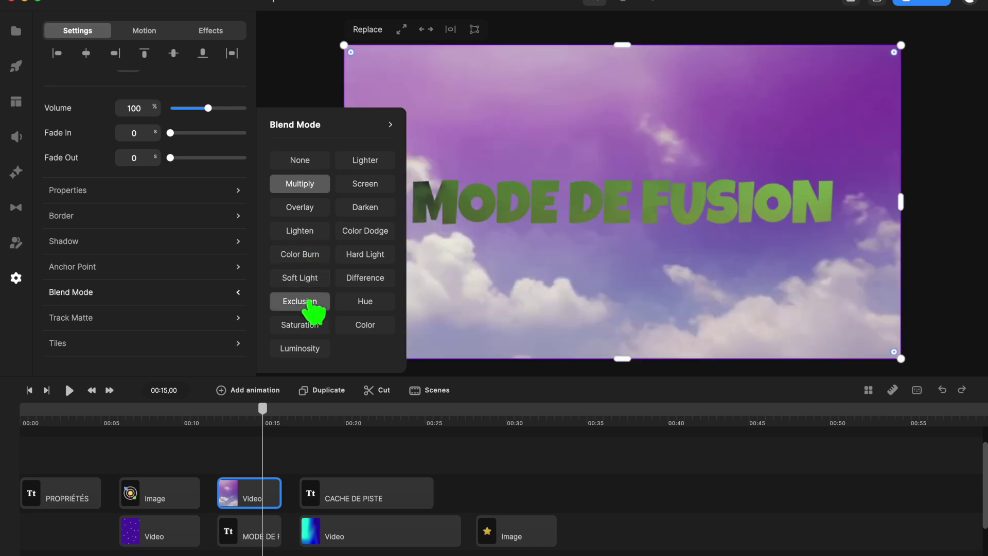
left_click(309, 302)
left_click(223, 429)
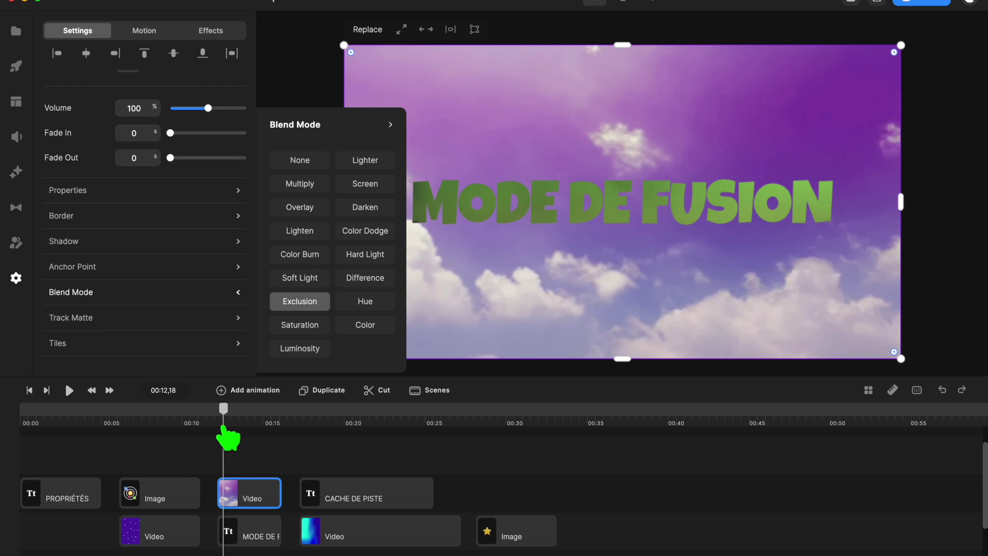
key("space")
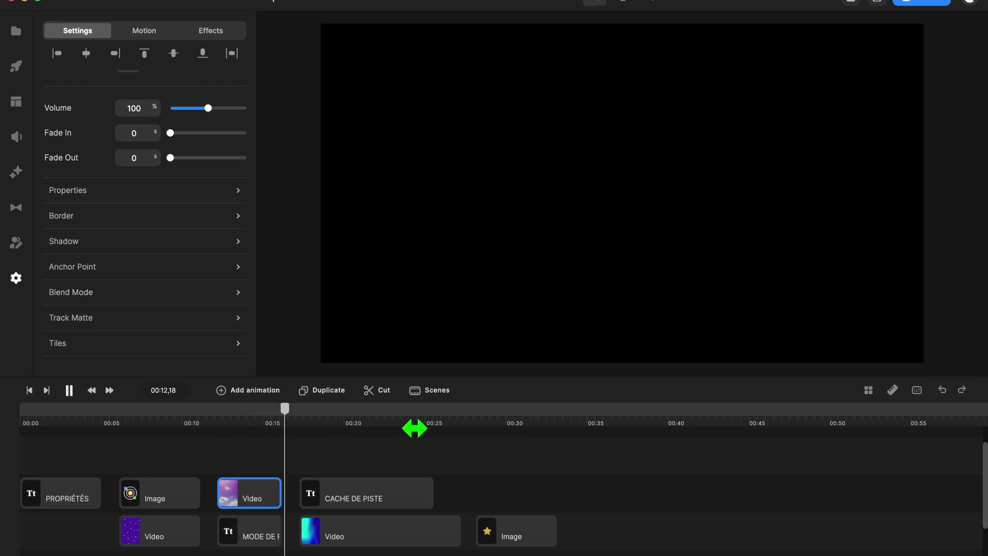
key("space")
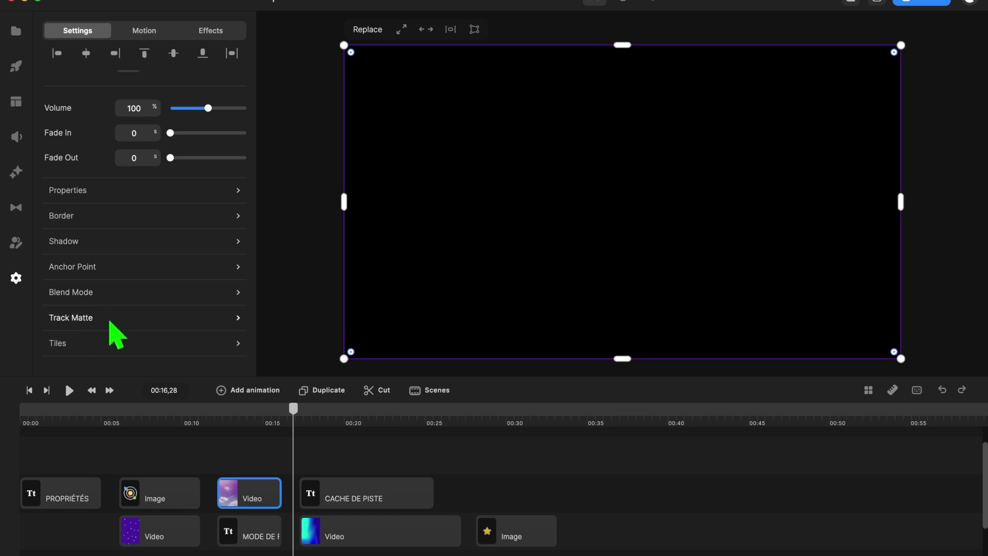
- Set the CACHE DE PISTE text as the track matte mask of the blue gradient video beneath it
left_click(369, 423)
mouse_move(369, 423)
left_mouse_down()
mouse_move(330, 419)
mouse_move(354, 423)
left_mouse_up()
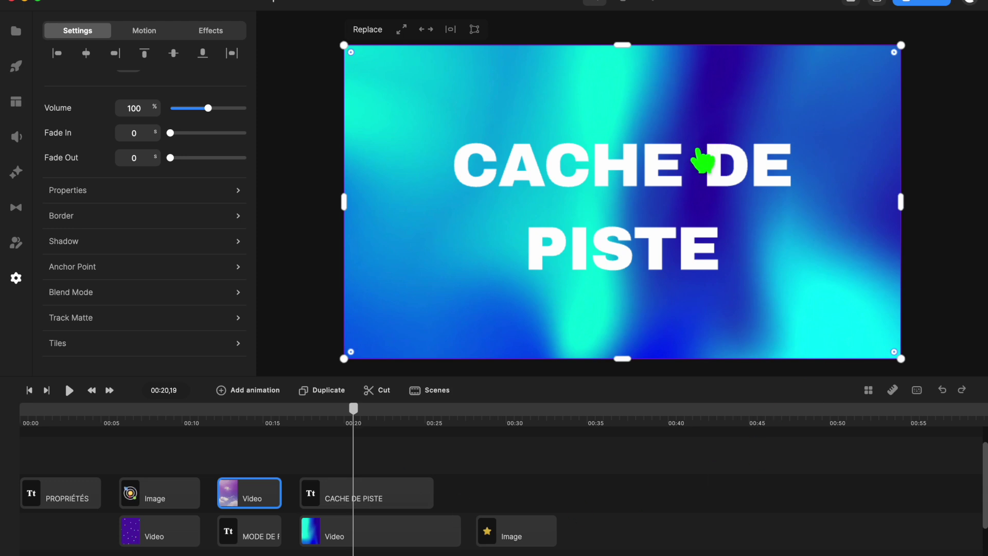
left_click(416, 539)
mouse_move(354, 414)
left_mouse_down()
mouse_move(392, 419)
mouse_move(306, 419)
mouse_move(365, 423)
left_mouse_up()
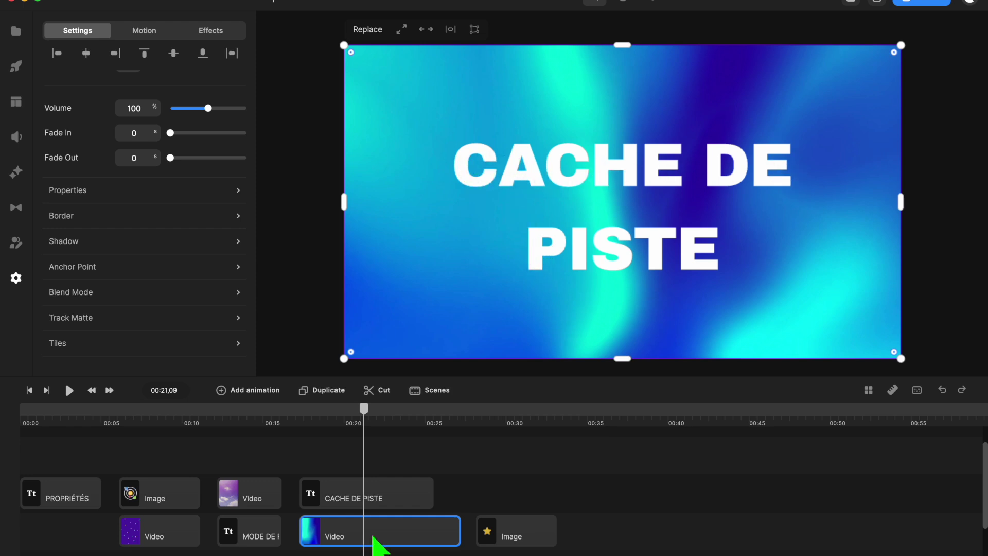
left_click(186, 318)
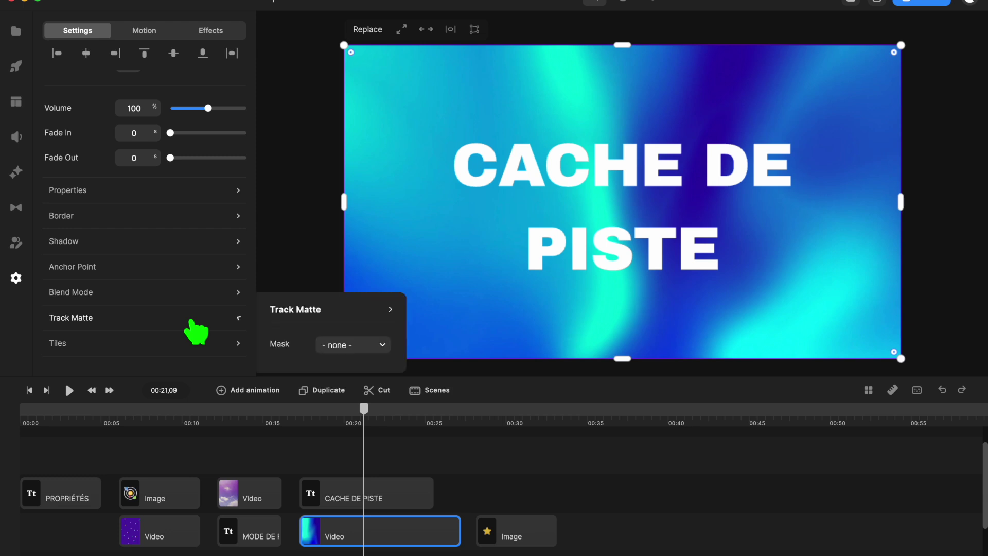
left_click(378, 345)
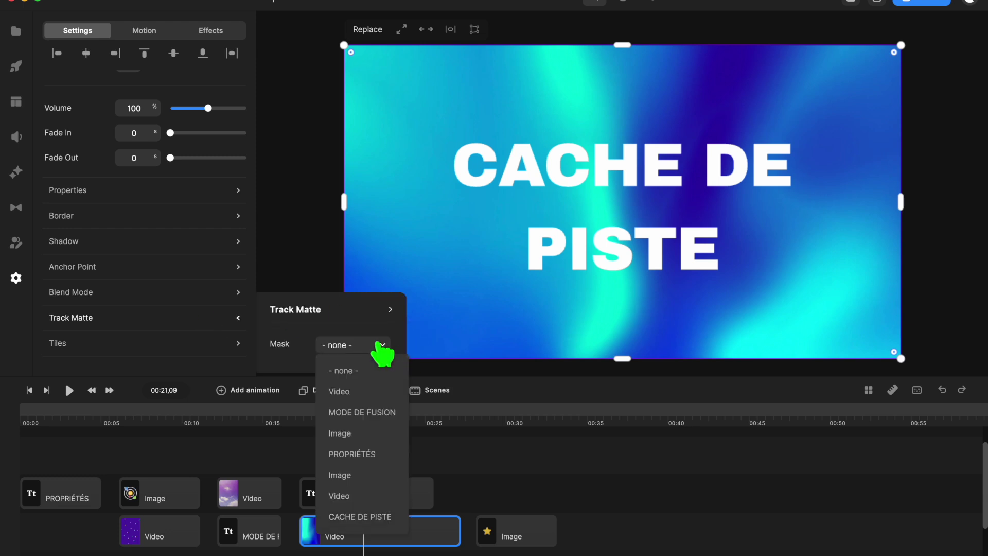
left_click(361, 517)
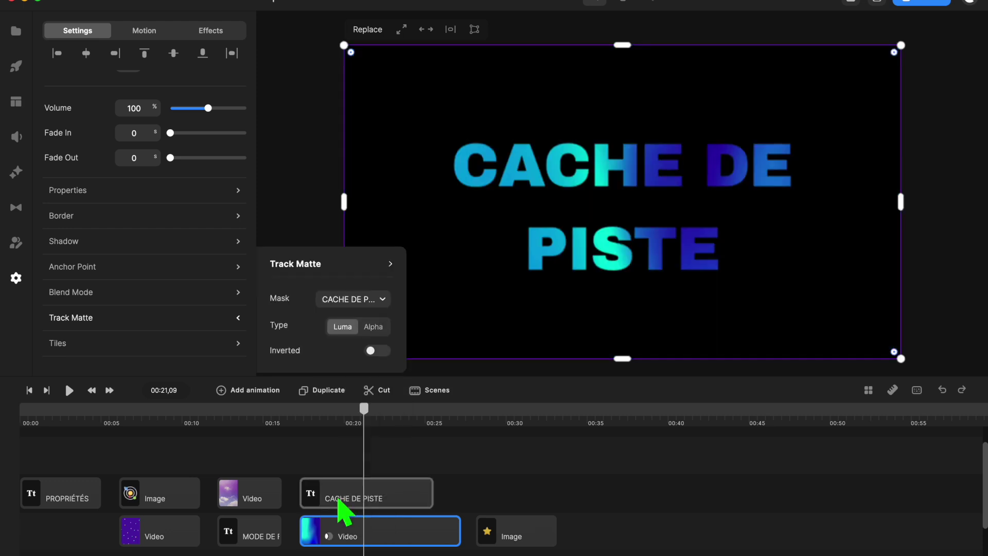
- Examine the masked CACHE DE PISTE text by inspecting both clips, playing from 00:17,20 and scrubbing to 00:23,27
left_click(350, 499)
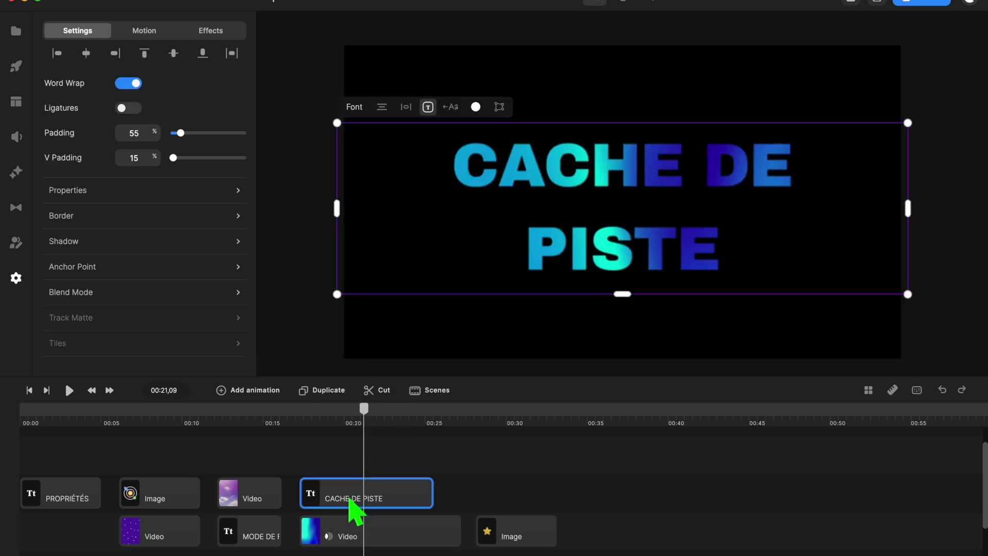
left_click(356, 548)
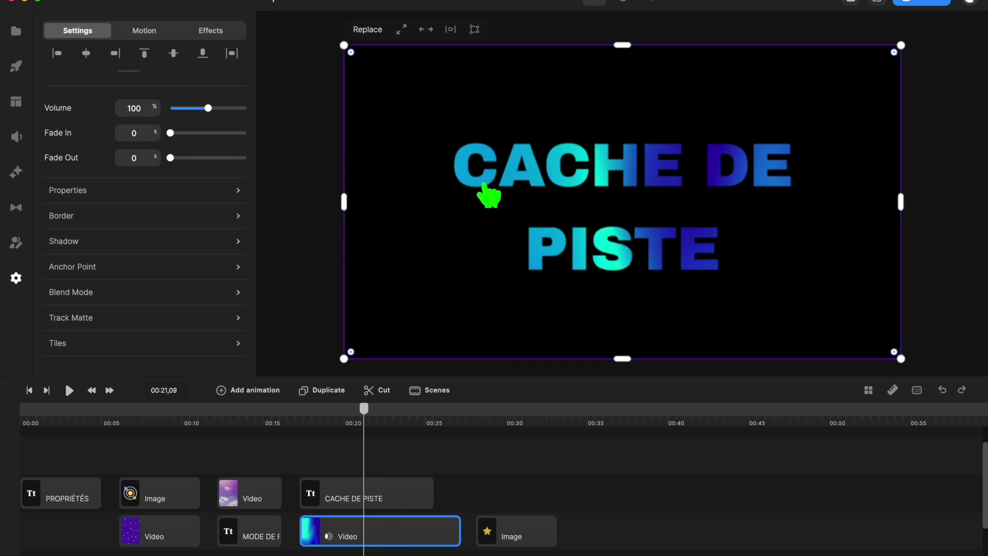
left_click(315, 433)
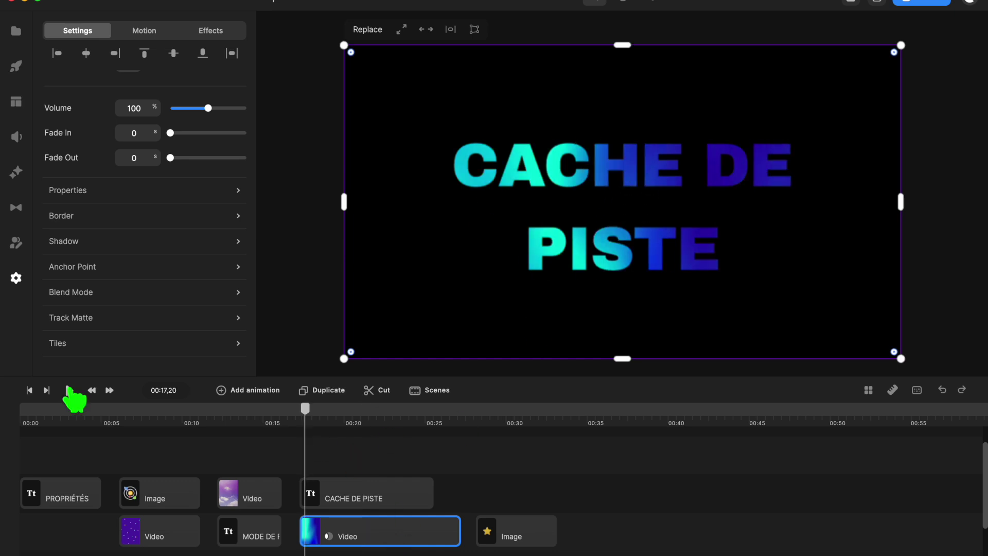
left_click(69, 390)
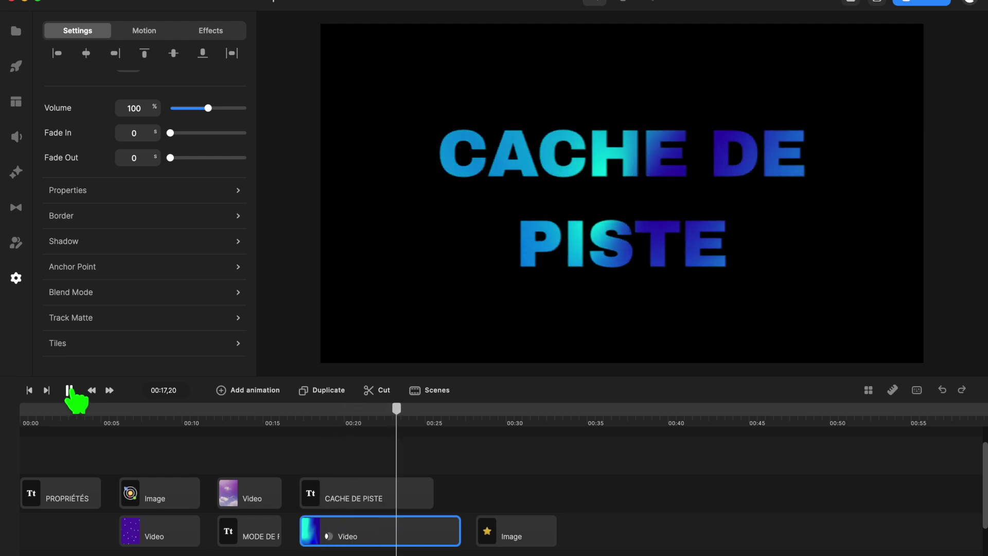
left_click(69, 390)
left_click(368, 440)
left_click(360, 410)
left_click_drag(360, 410, 405, 410)
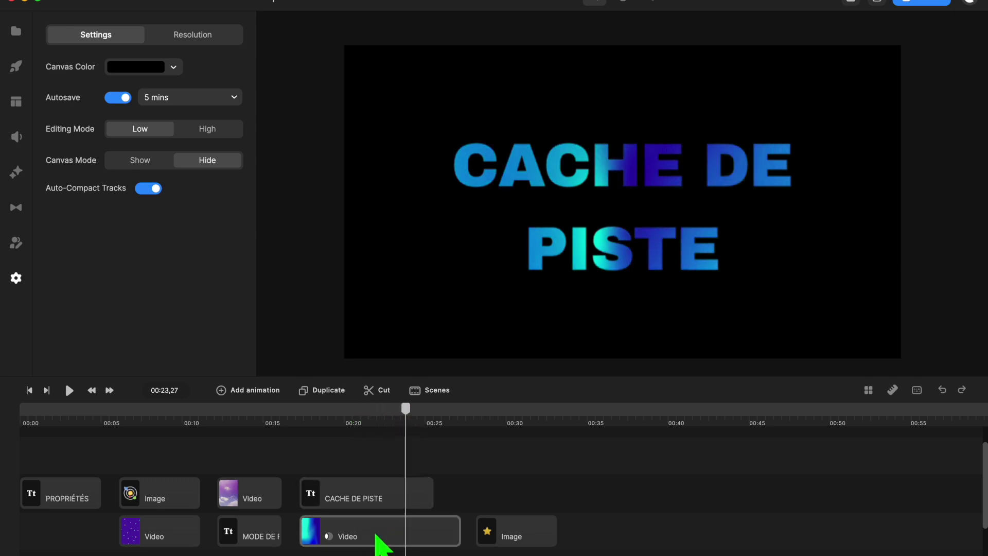
- Switch the gradient video's track matte type to Alpha and invert the matte
left_click(381, 540)
scroll(220, 353, "down", 3)
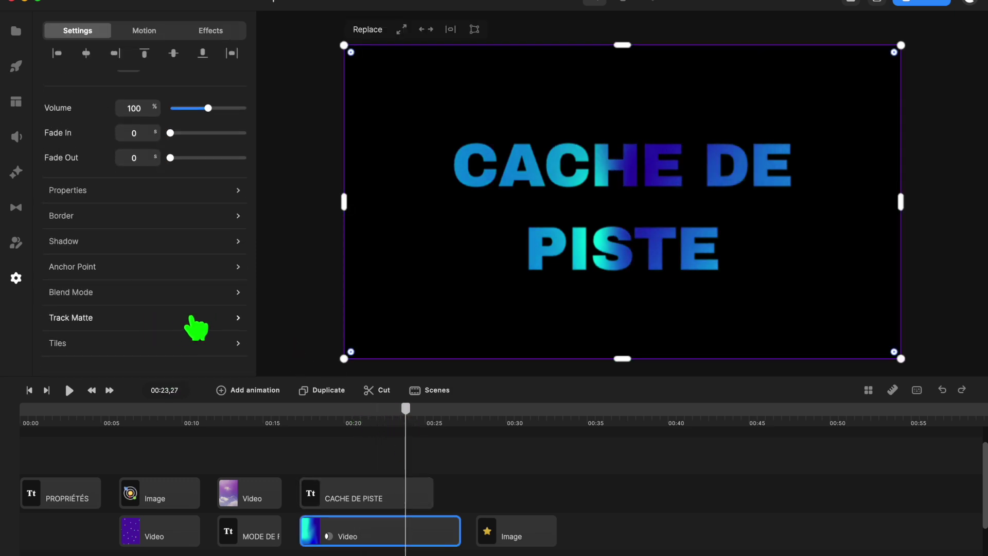
left_click(192, 317)
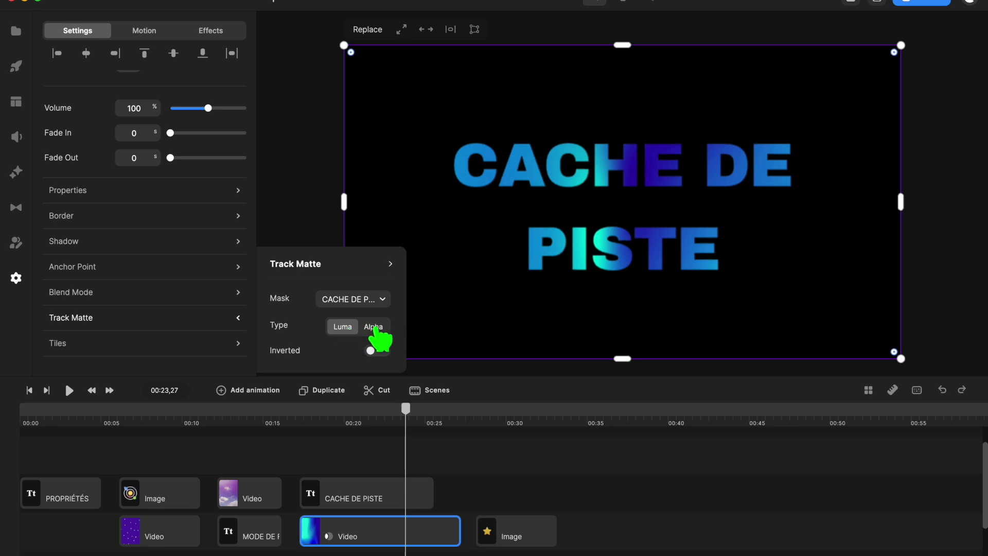
left_click(383, 330)
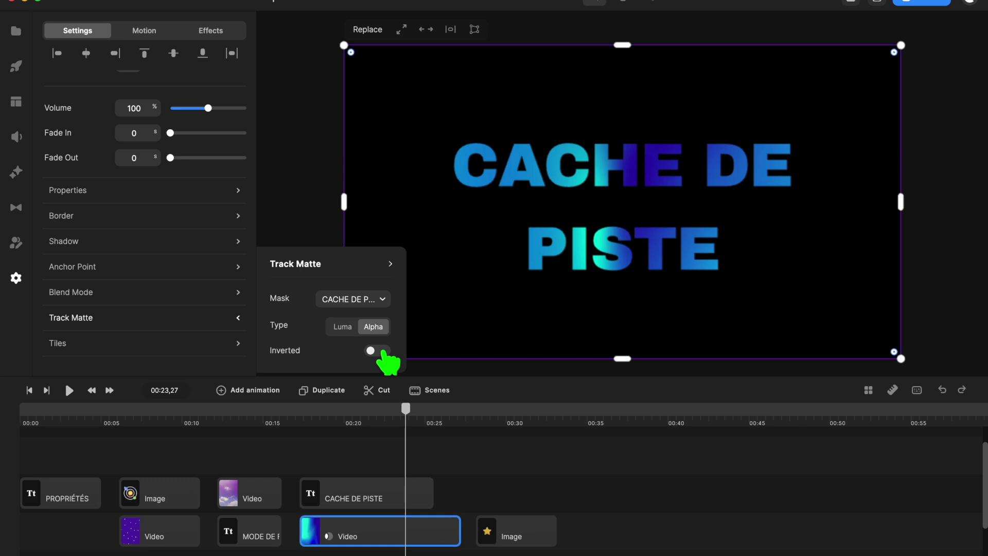
left_click(377, 351)
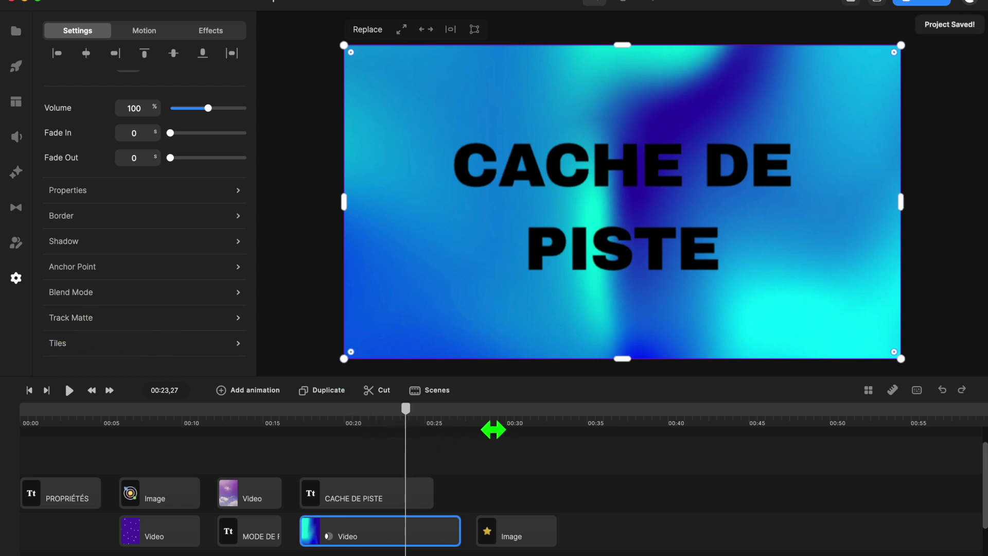
- Activate tiling on the star image at 00:29,26, with a horizontal margin of -30% and a vertical margin of -35%
left_click(476, 422)
left_click_drag(483, 422, 502, 418)
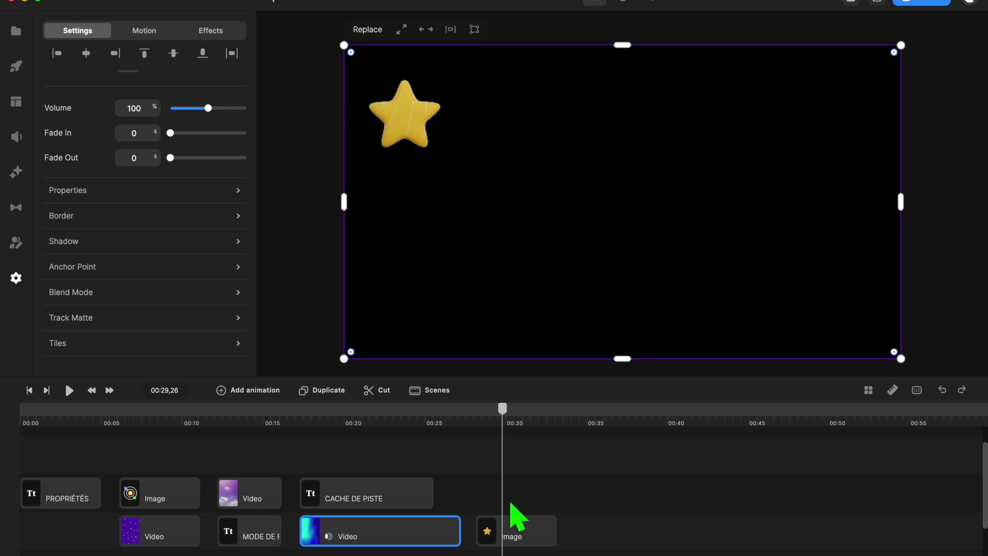
left_click(528, 538)
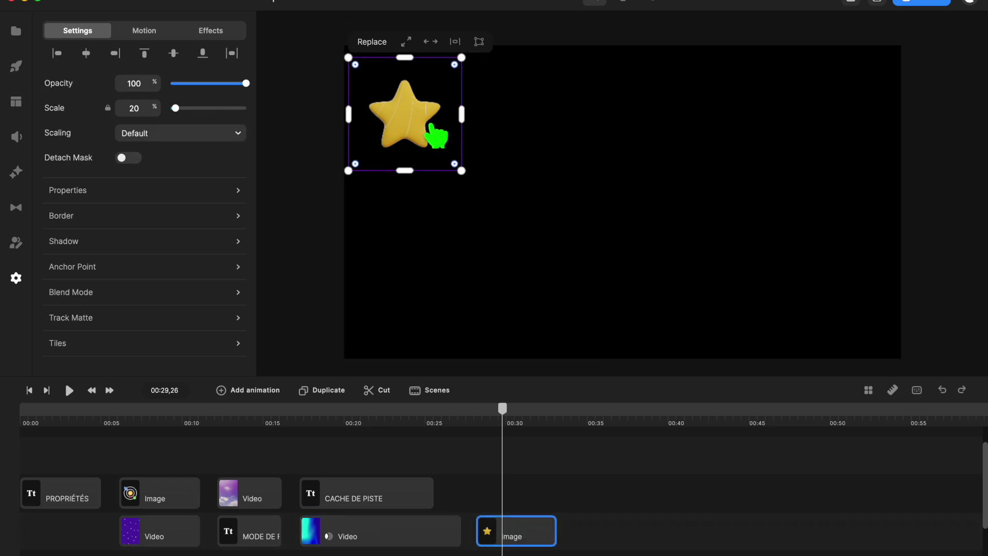
left_click(184, 345)
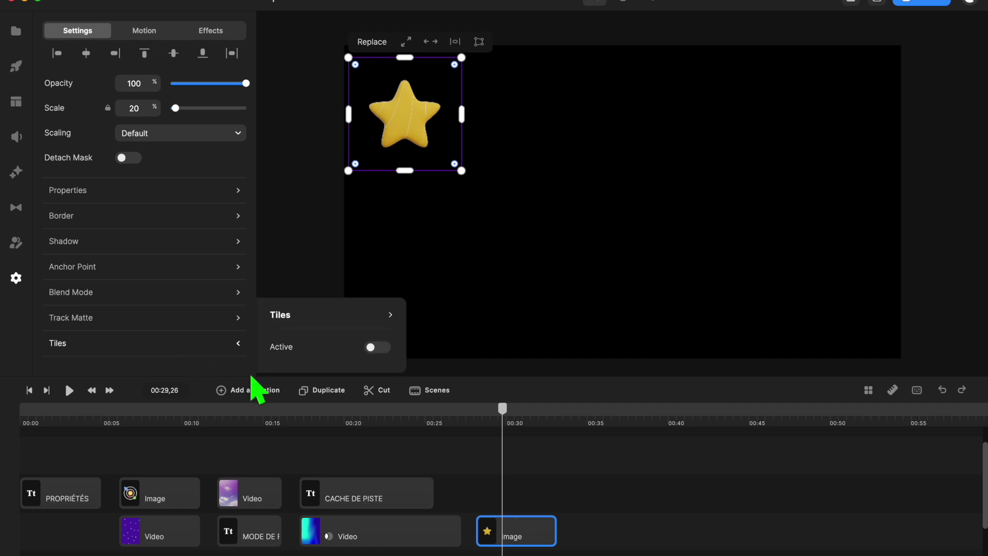
left_click(381, 349)
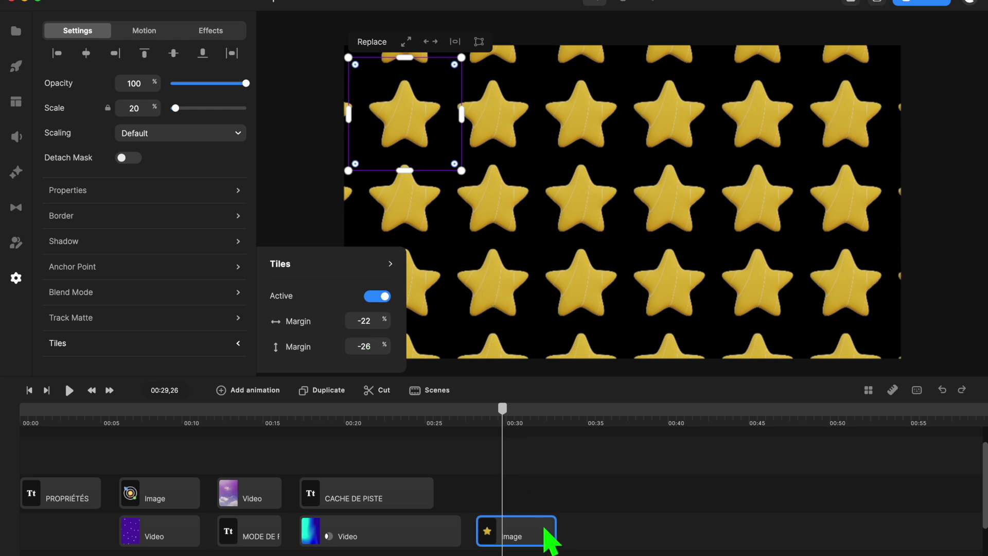
left_click_drag(394, 327, 381, 366)
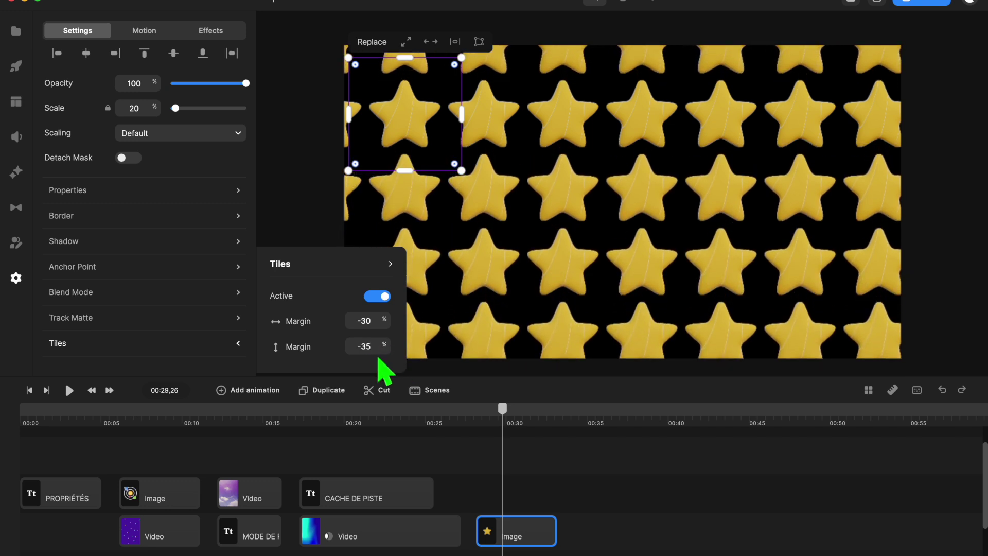
left_click(390, 263)
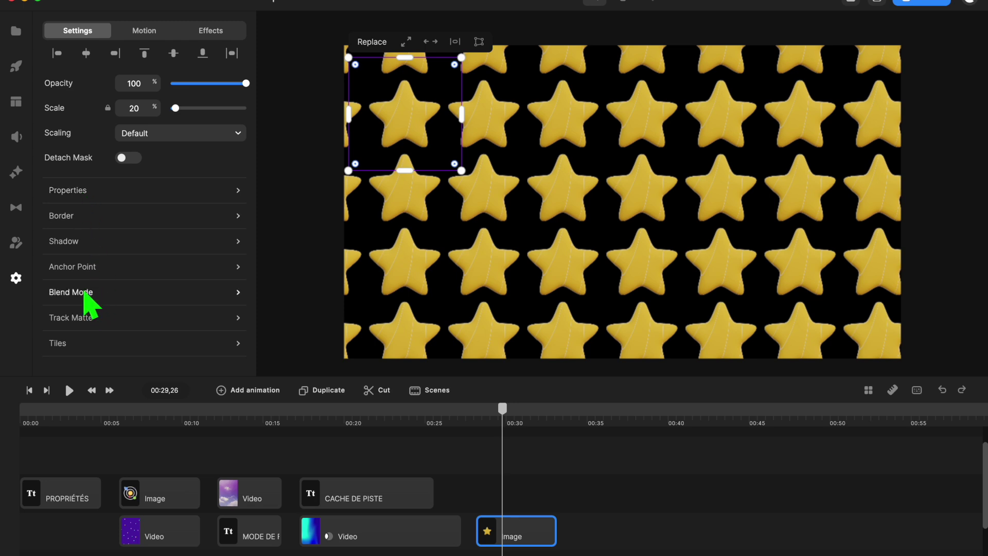
- Return the playhead to 00:00,05 near the project's start and open the motion animation options
left_click_drag(507, 419, 25, 453)
scroll(186, 457, "up", 1)
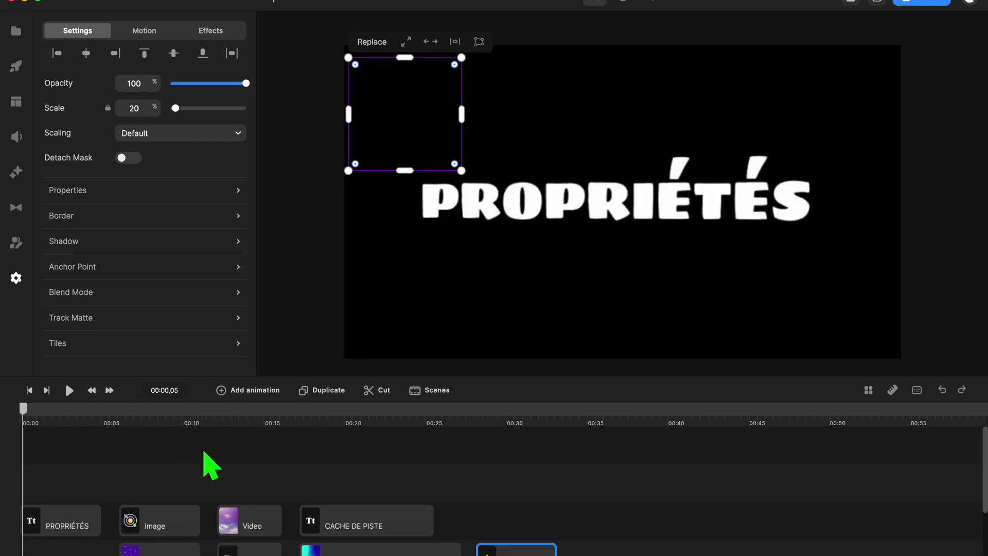
scroll(190, 278, "up", 1)
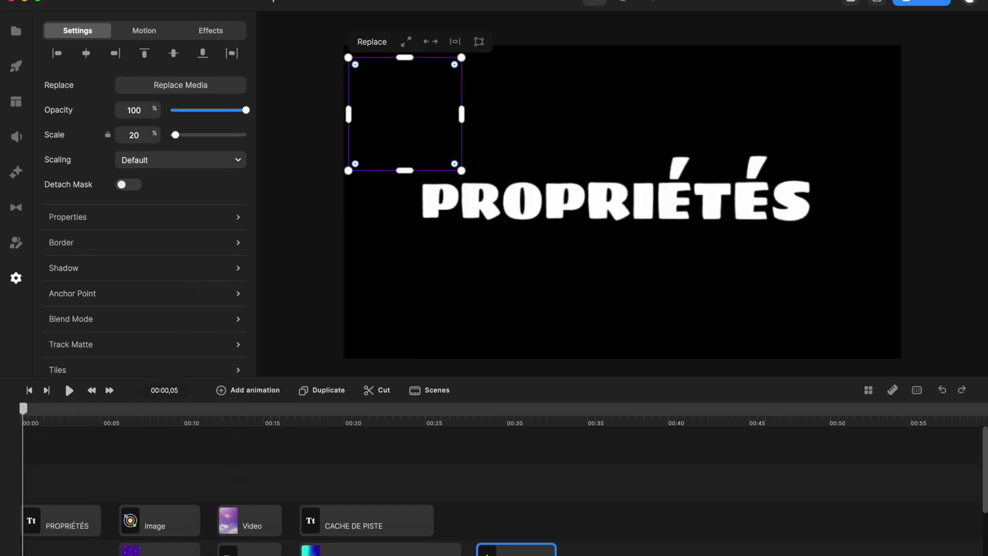
left_click(155, 30)
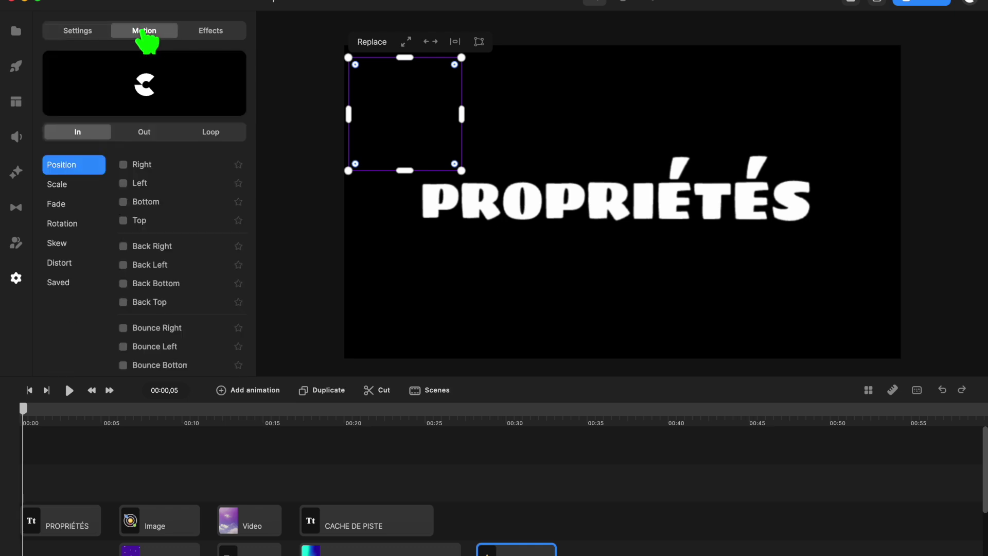